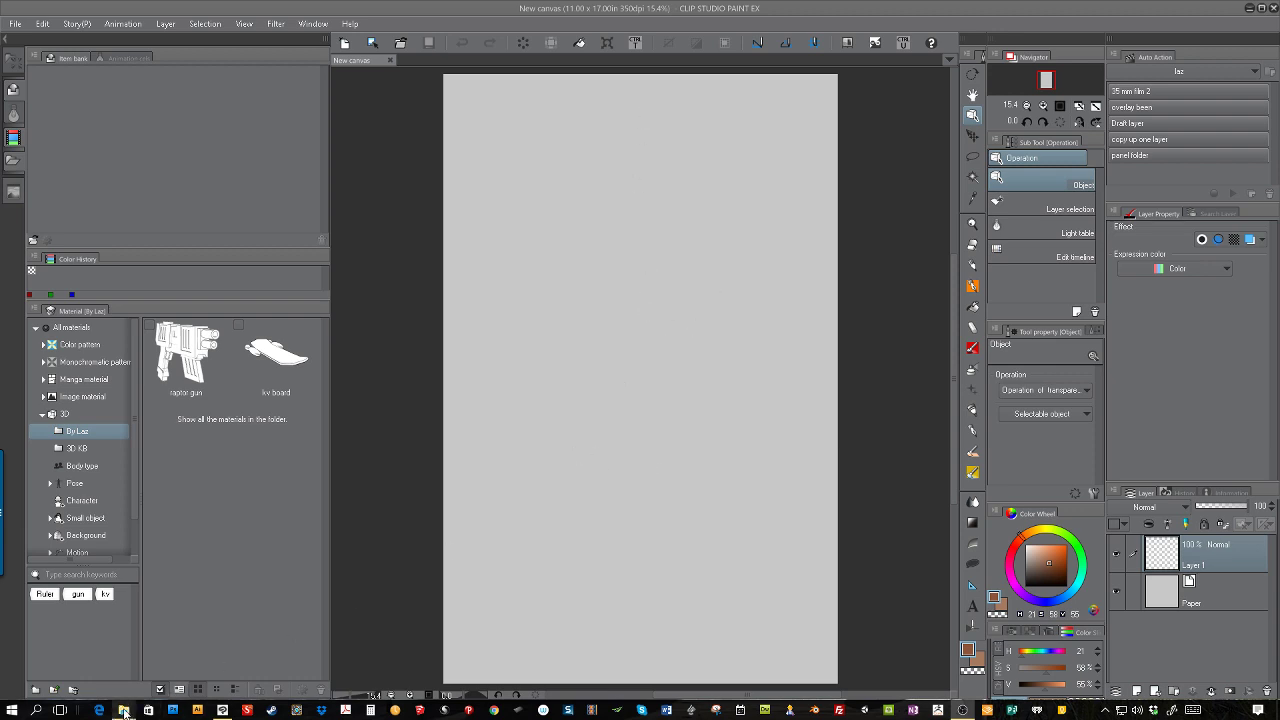
Bring up the KB misc art assets folder and drag KB monitors.obj onto the canvas
mouse_move(124, 712)
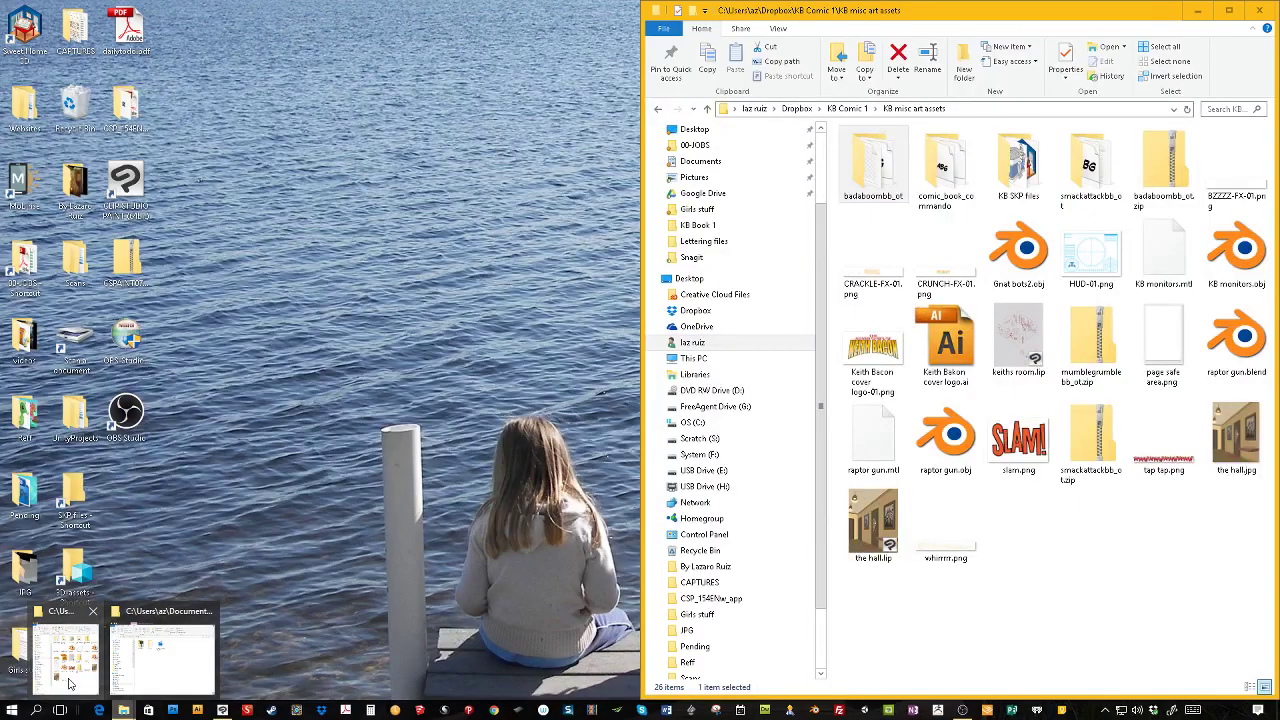
left_click(66, 678)
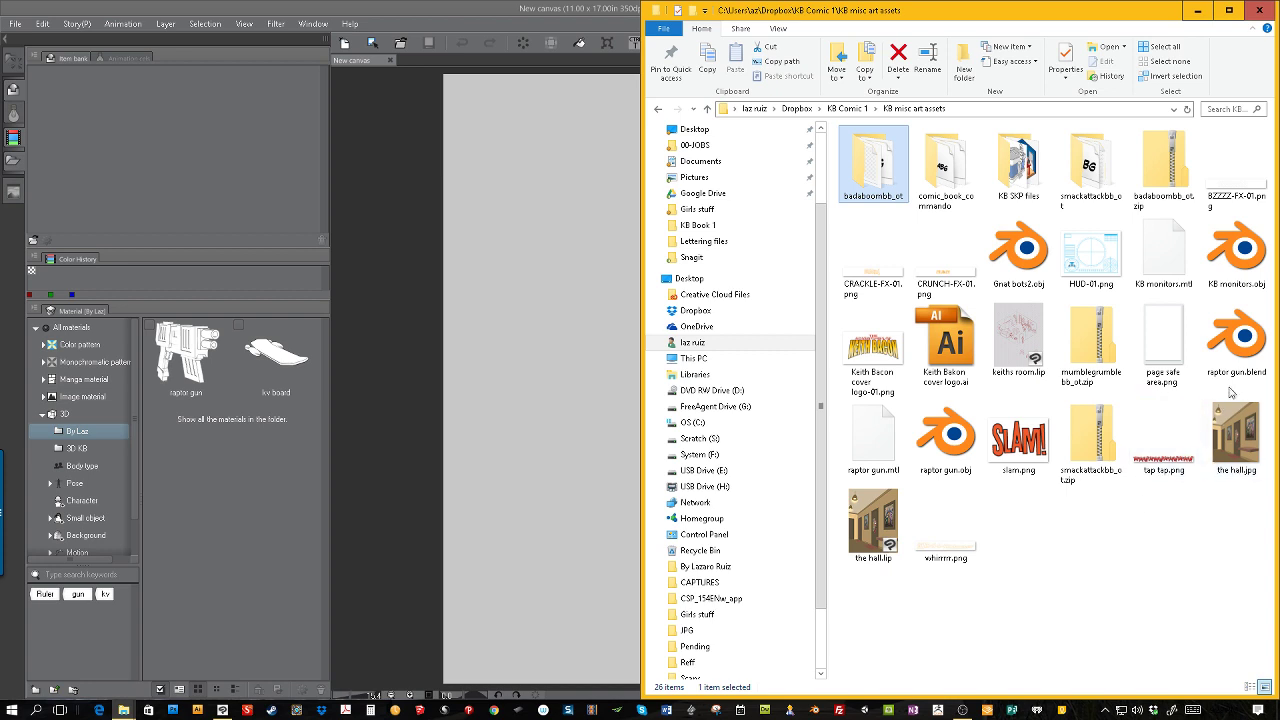
left_click(1245, 322)
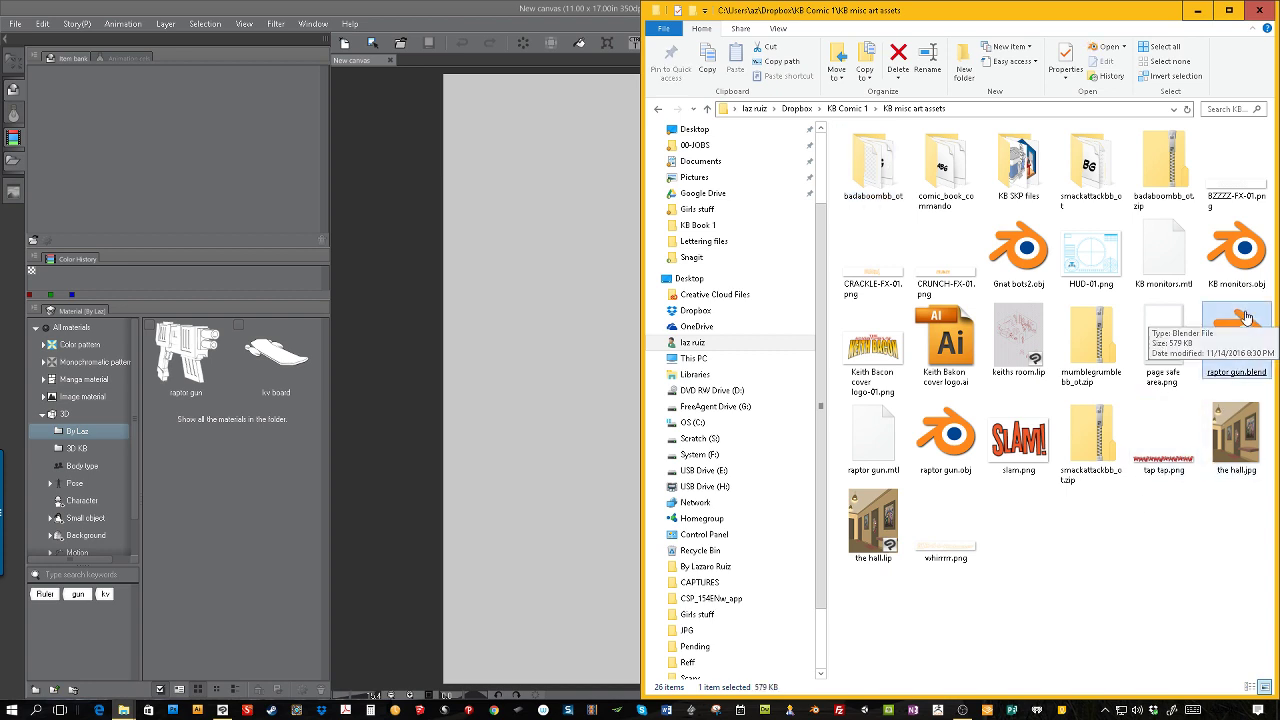
left_click(1243, 266)
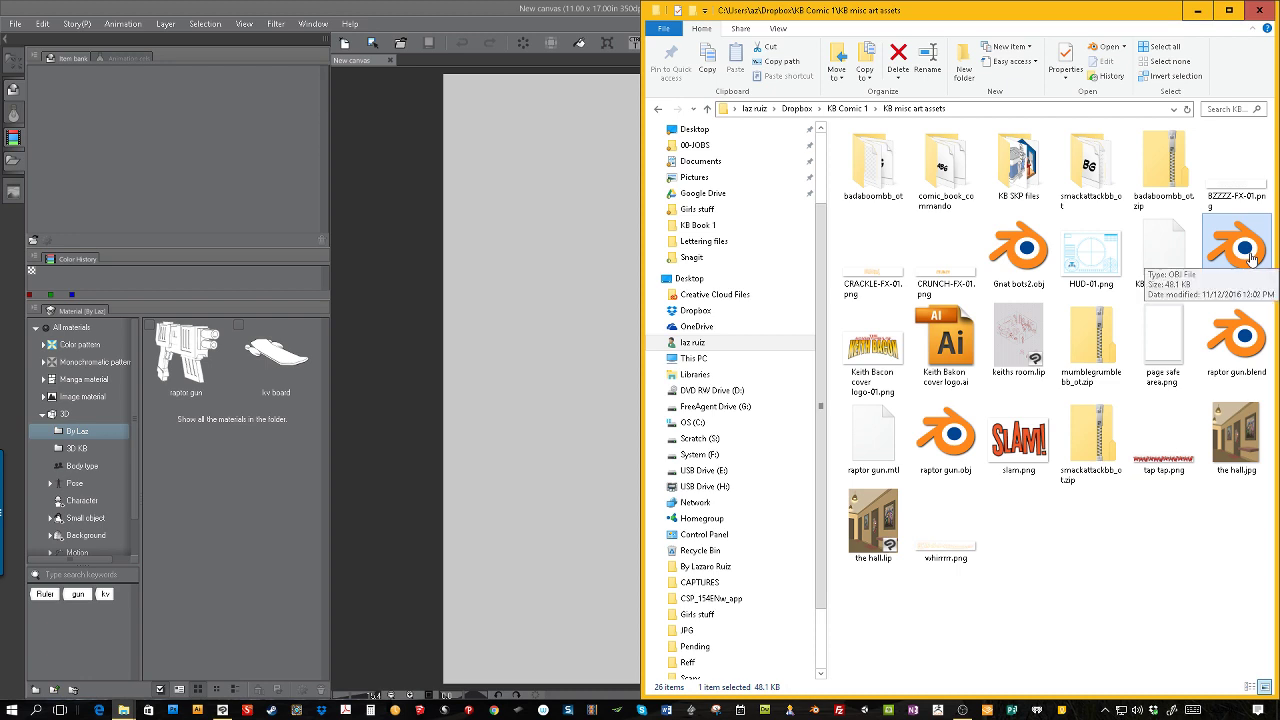
left_click_drag(1250, 258, 525, 272)
Drop the KB monitors desk model on the canvas and rotate the camera to a three-quarter angle
left_click_drag(562, 313, 590, 331)
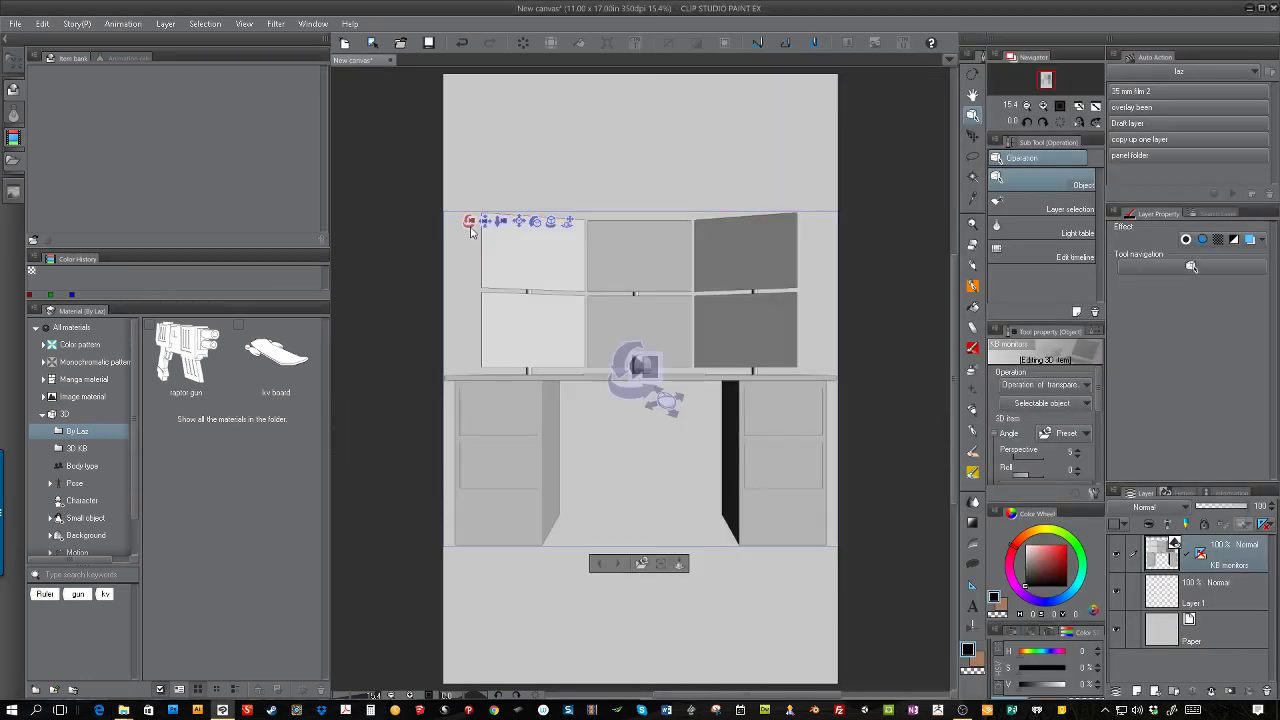
left_click_drag(470, 222, 626, 240)
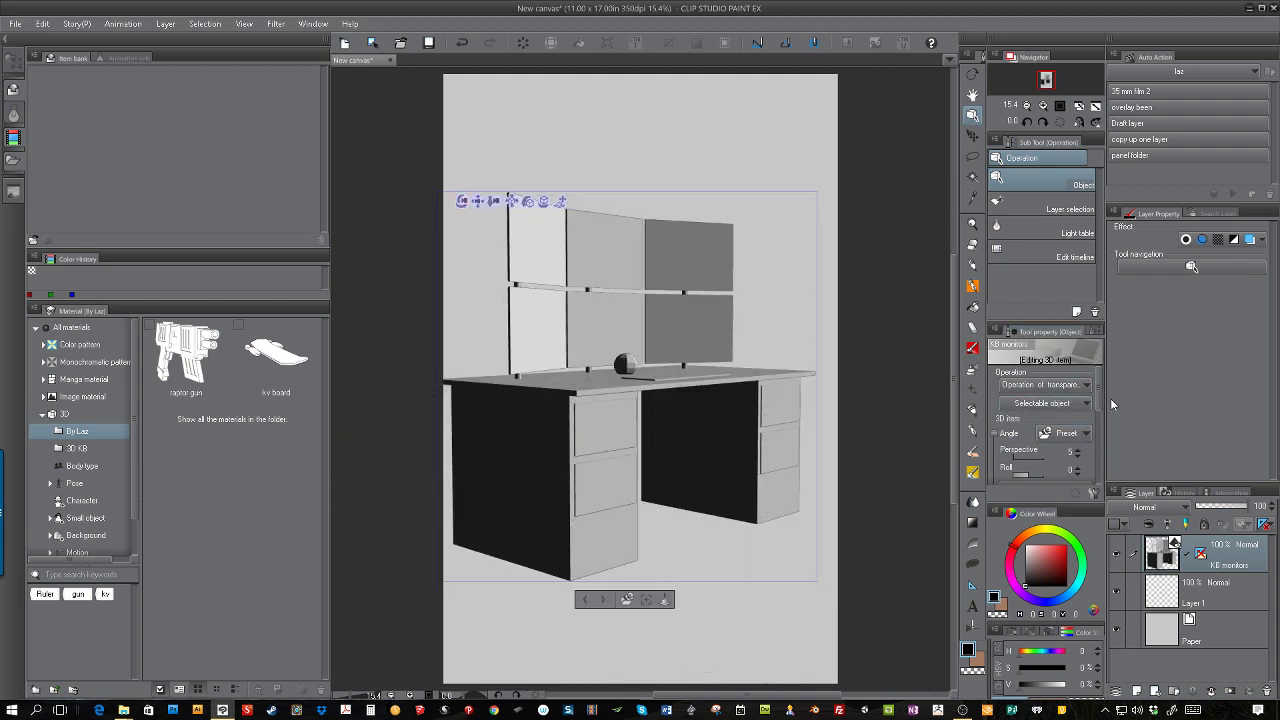
left_click_drag(1098, 393, 1100, 434)
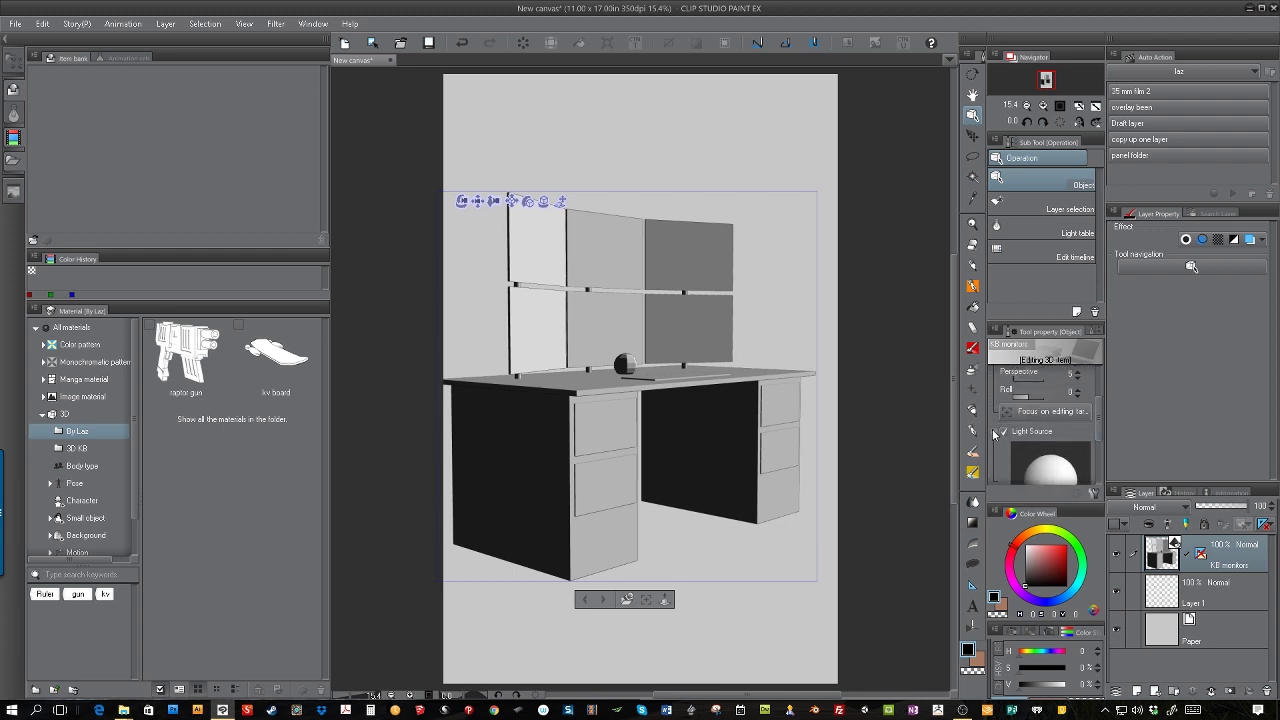
Toggle the Light Source setting and aim the light at the desk from the front
left_click(995, 432)
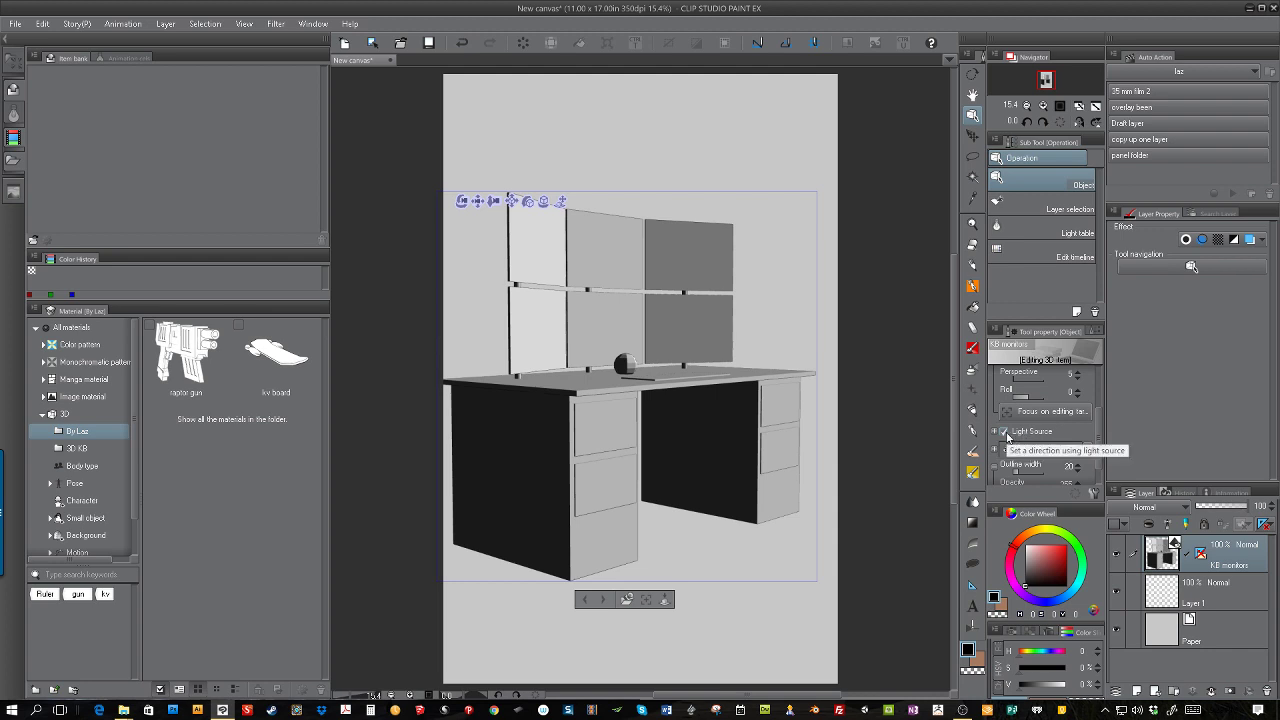
left_click(1004, 431)
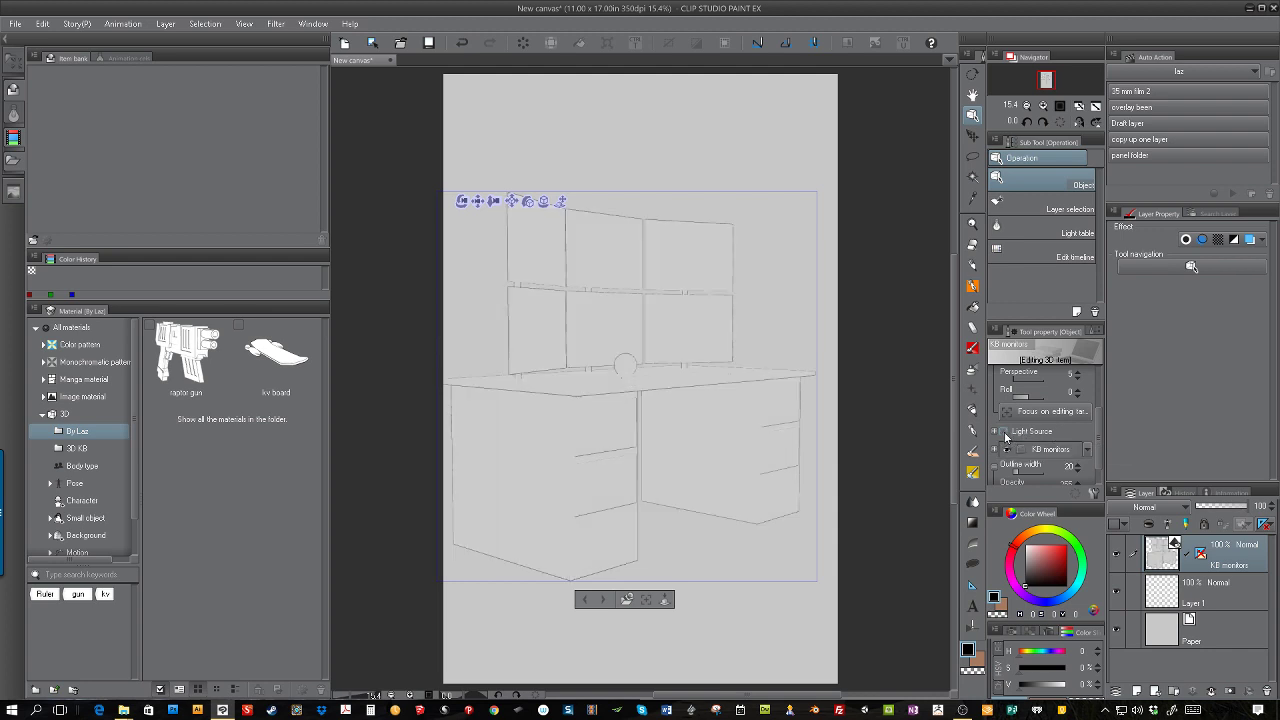
left_click(1004, 431)
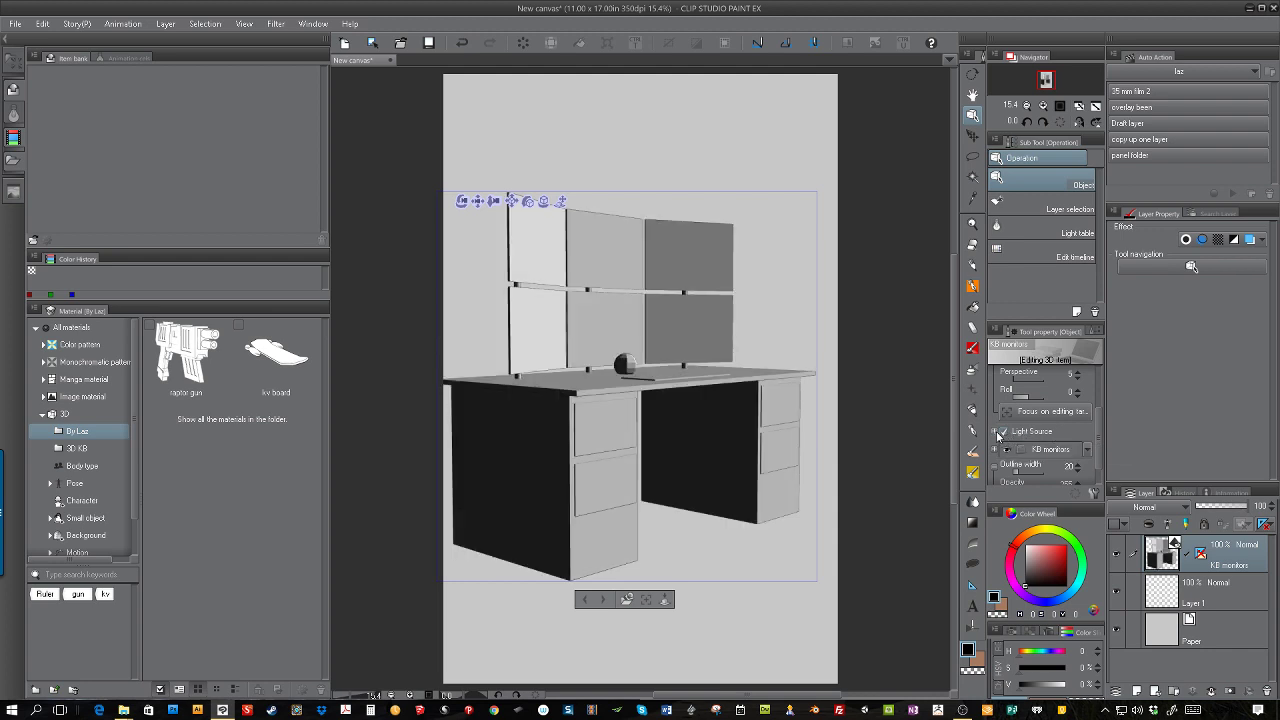
left_click(996, 432)
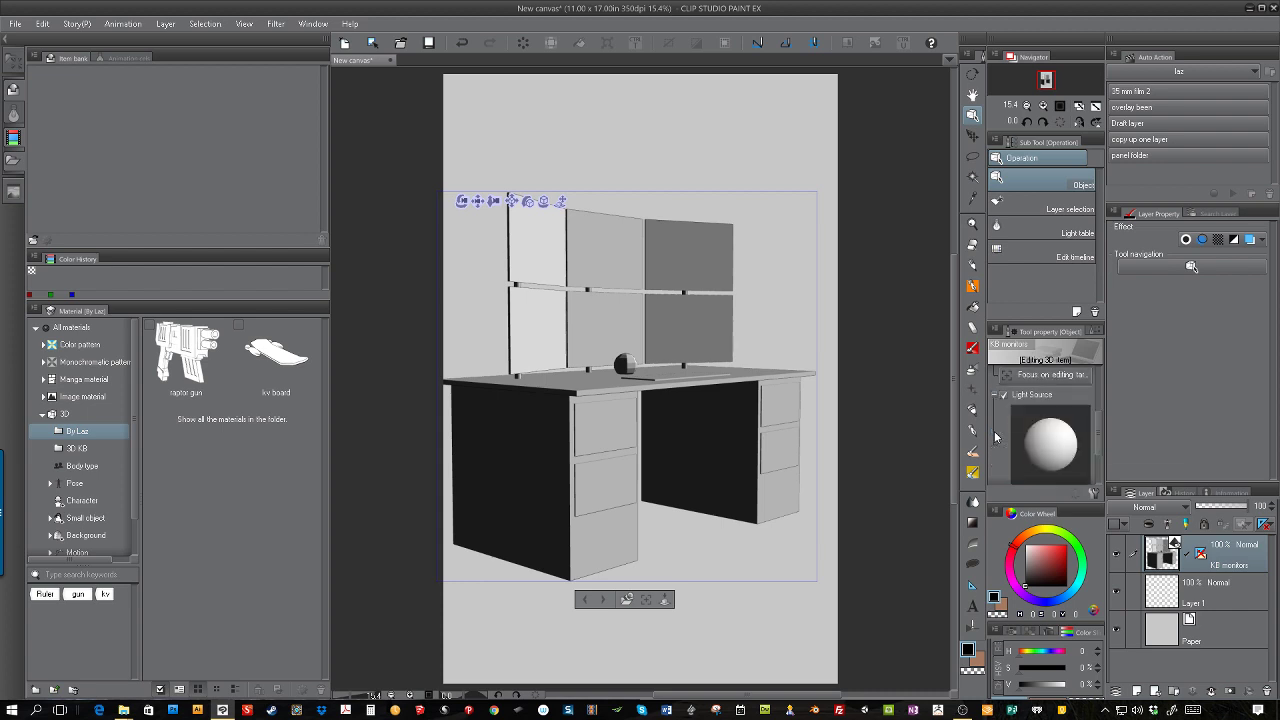
mouse_move(1060, 443)
left_mouse_down()
mouse_move(1010, 458)
mouse_move(1012, 438)
left_mouse_up()
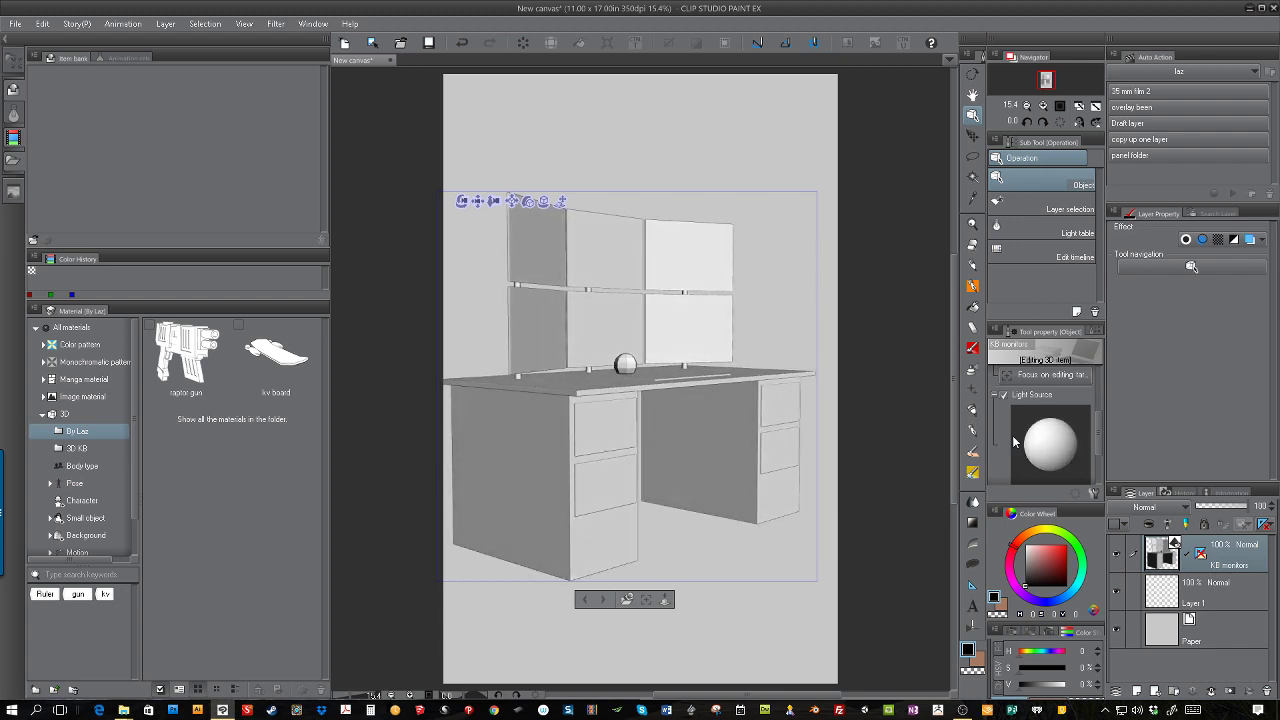
Rotate and reposition the camera around the desk, fine-tuning the light direction
left_click(599, 327)
left_click_drag(599, 327, 432, 391)
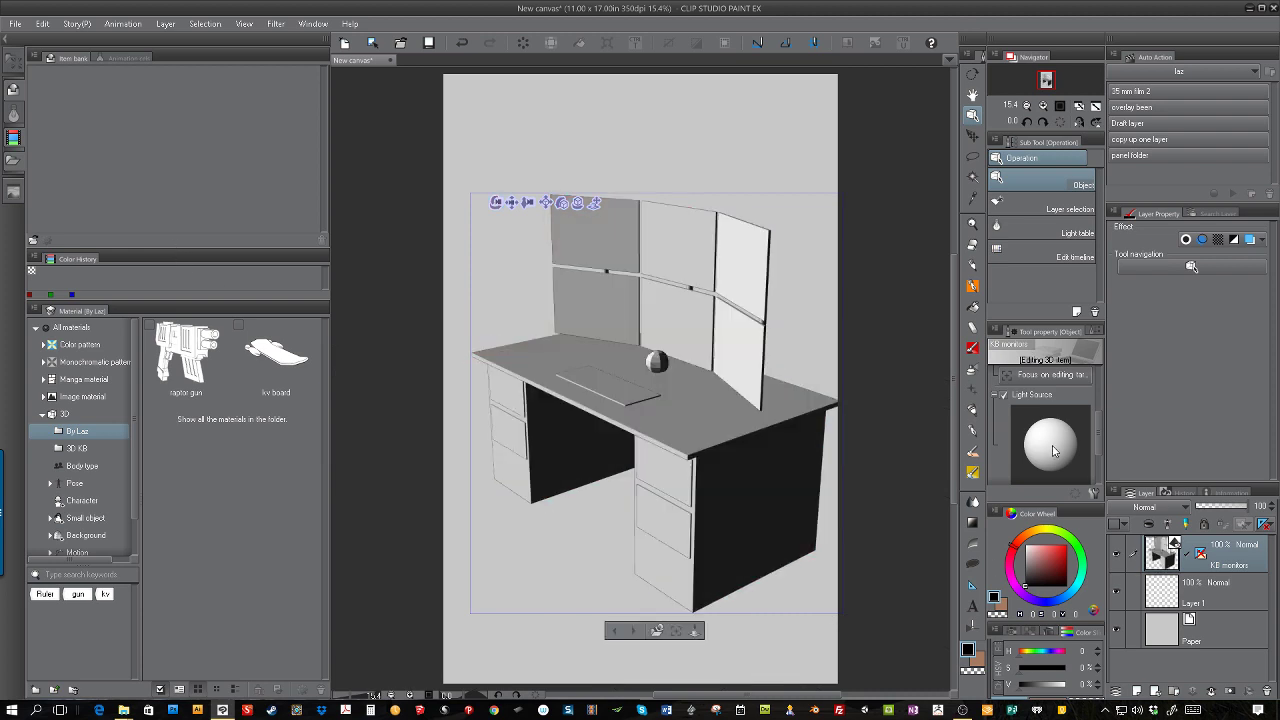
mouse_move(1047, 441)
left_mouse_down()
mouse_move(1075, 469)
mouse_move(1081, 435)
left_mouse_up()
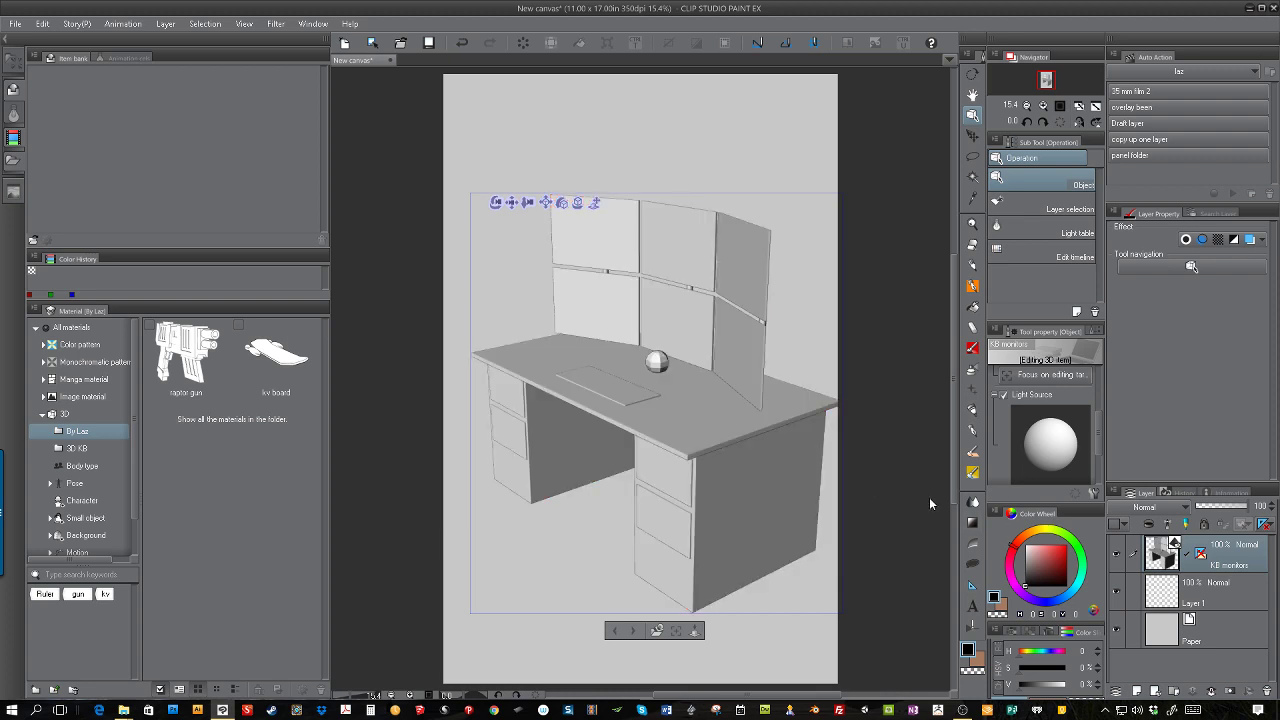
left_click(511, 204)
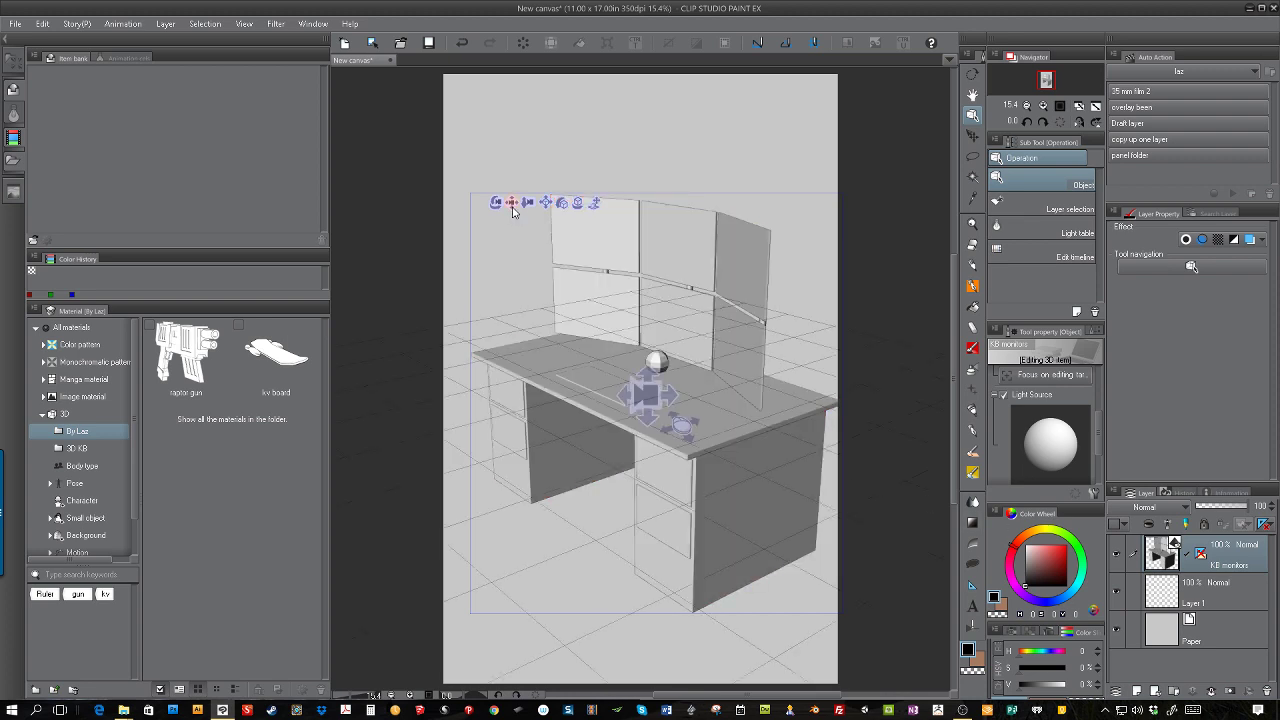
left_click_drag(511, 204, 769, 608)
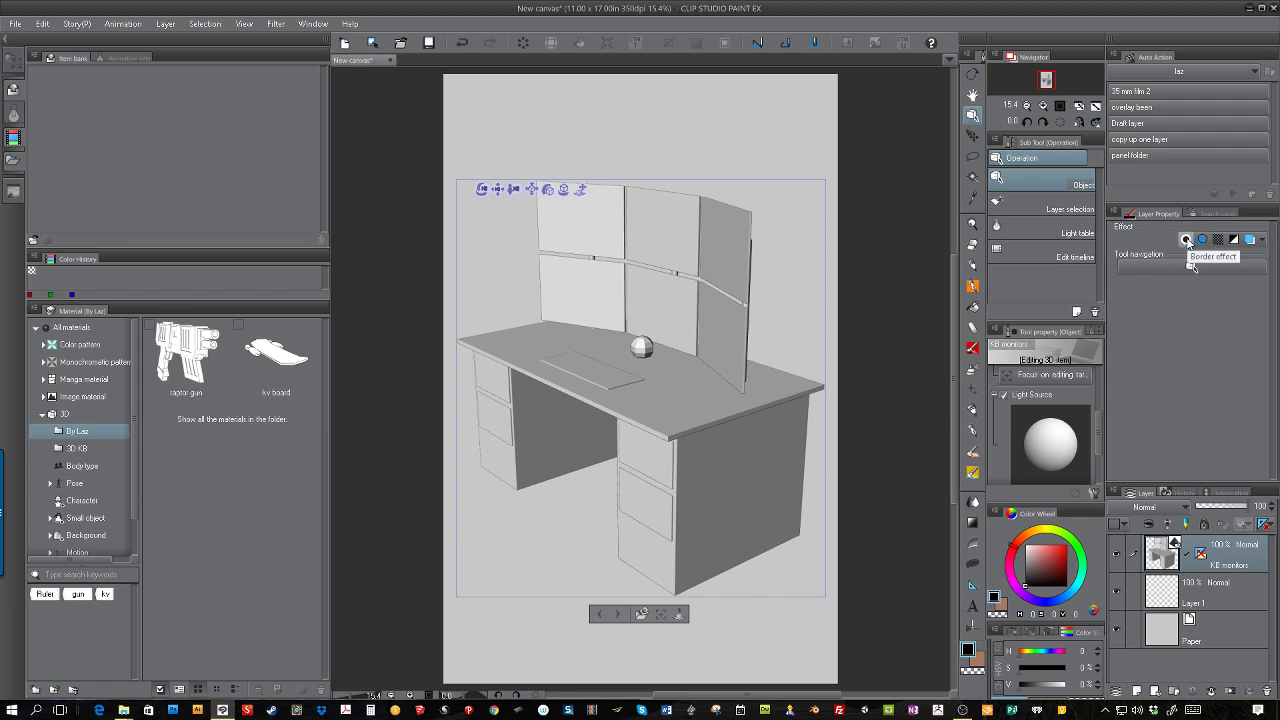
Add a black Border effect at edge thickness 8.0 and rotate the camera to a higher view
left_click(1187, 241)
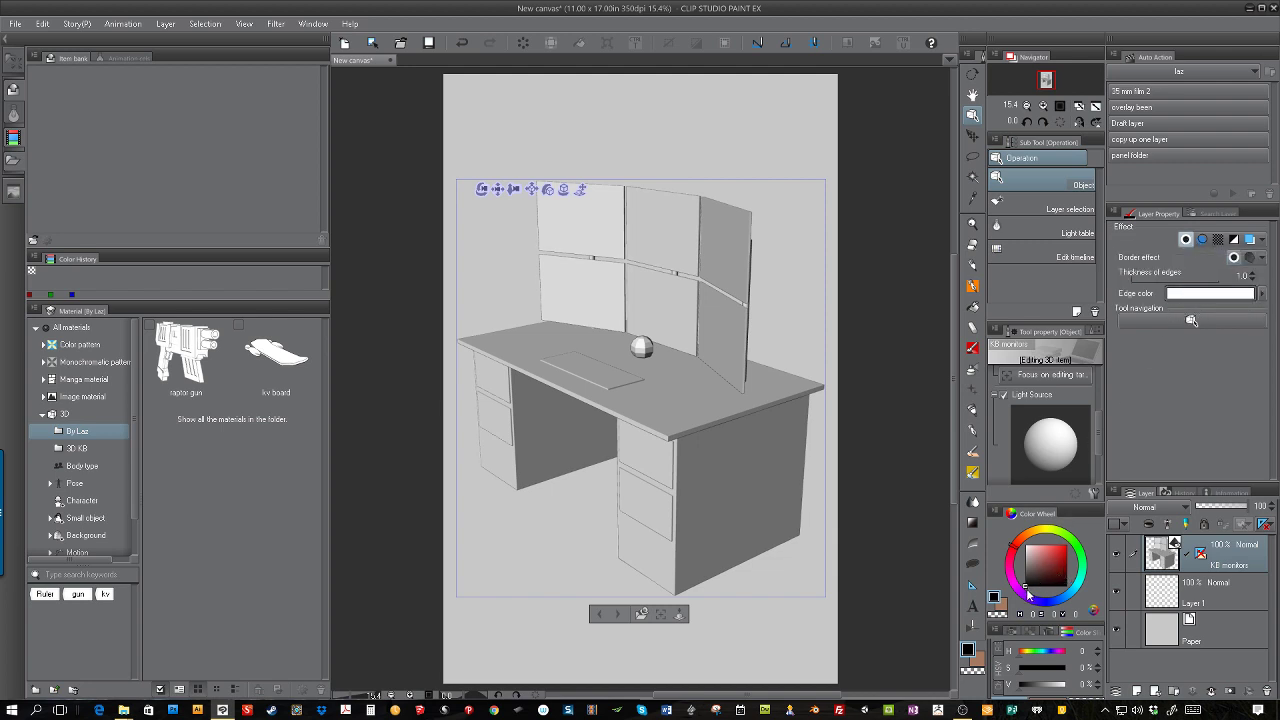
left_click(1218, 288)
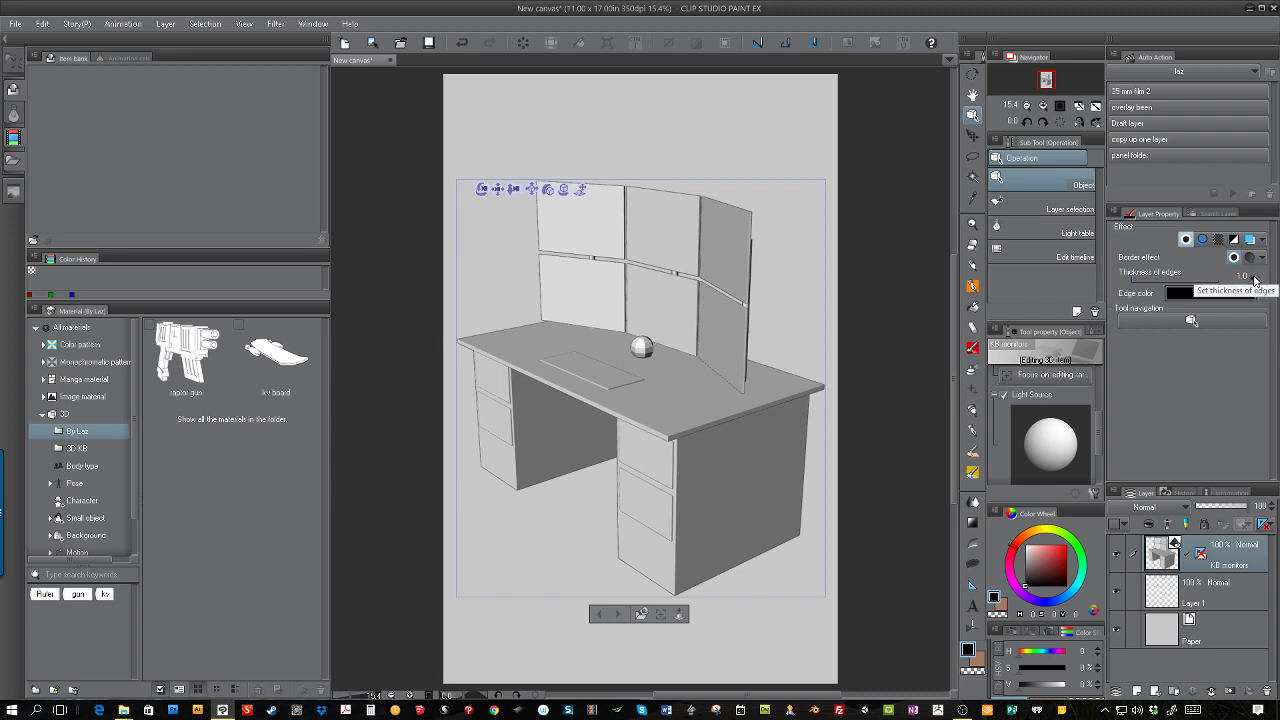
left_click(1255, 277)
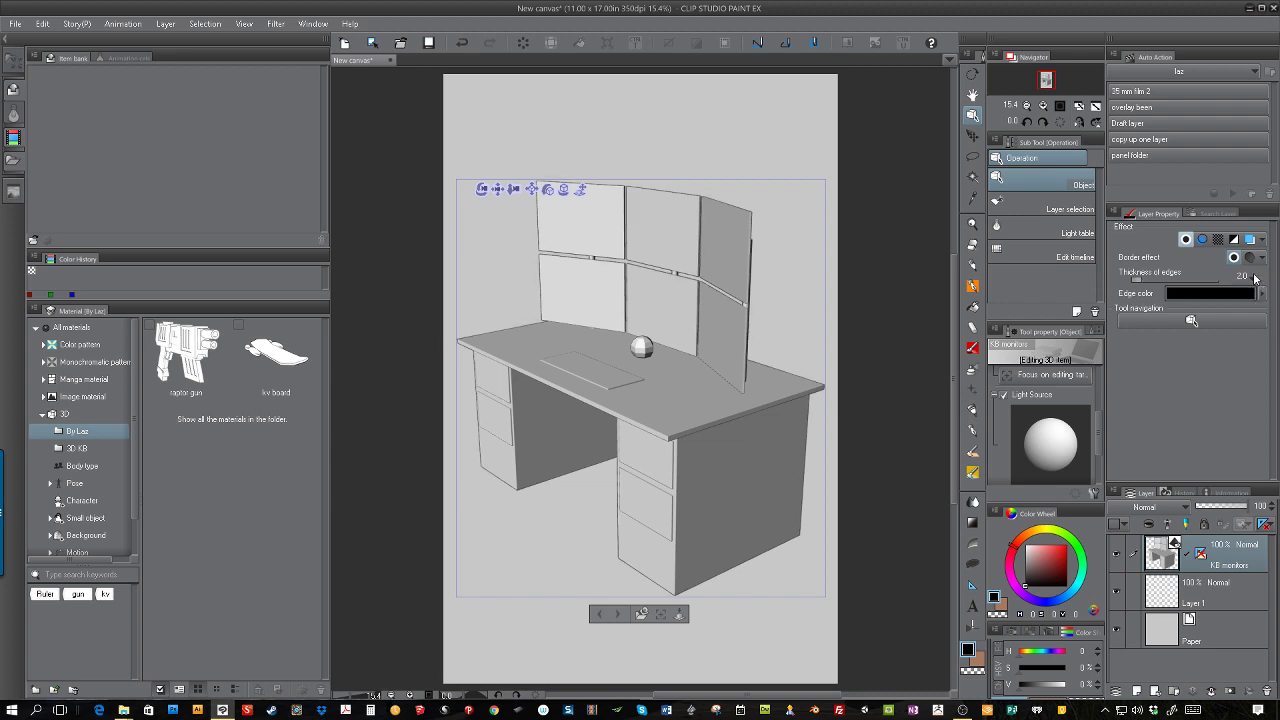
left_click(1255, 277)
left_click(1255, 277)
left_click(1255, 277)
left_click(1255, 277)
left_click(1255, 277)
left_click(1255, 277)
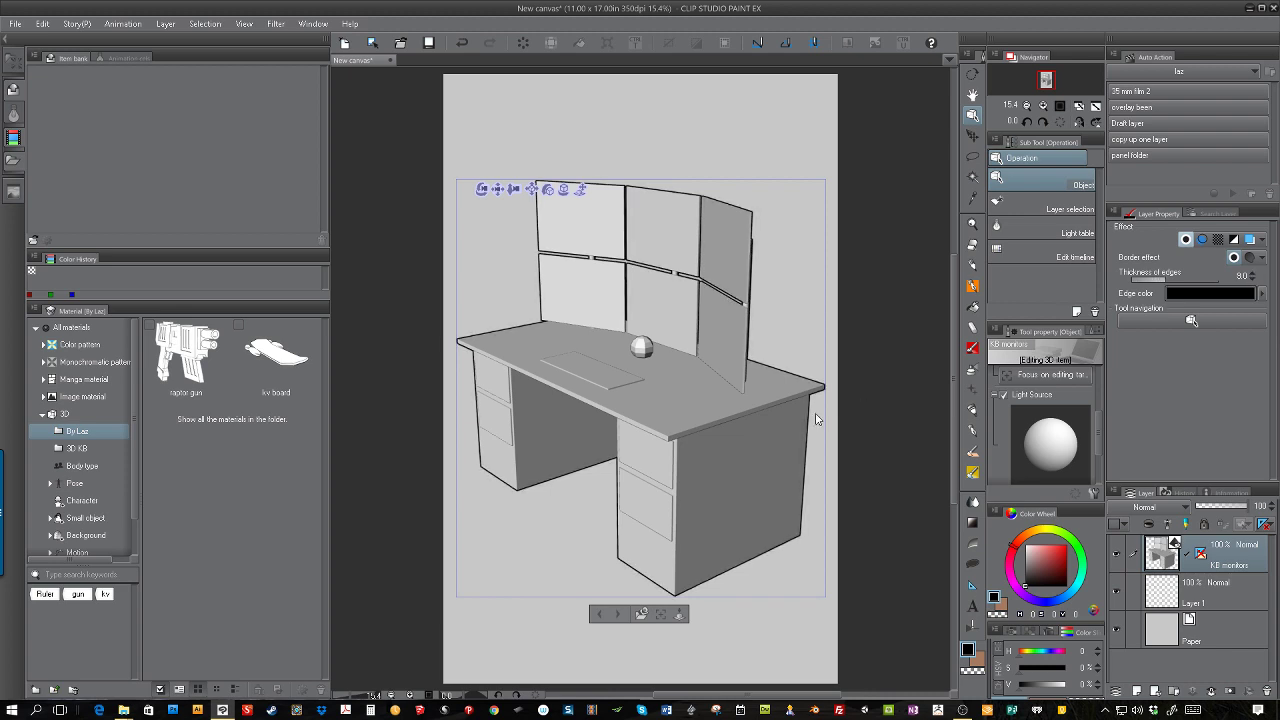
left_click(774, 437)
mouse_move(484, 195)
left_mouse_down()
mouse_move(470, 197)
mouse_move(569, 200)
mouse_move(507, 203)
mouse_move(507, 130)
mouse_move(512, 234)
mouse_move(491, 231)
left_mouse_up()
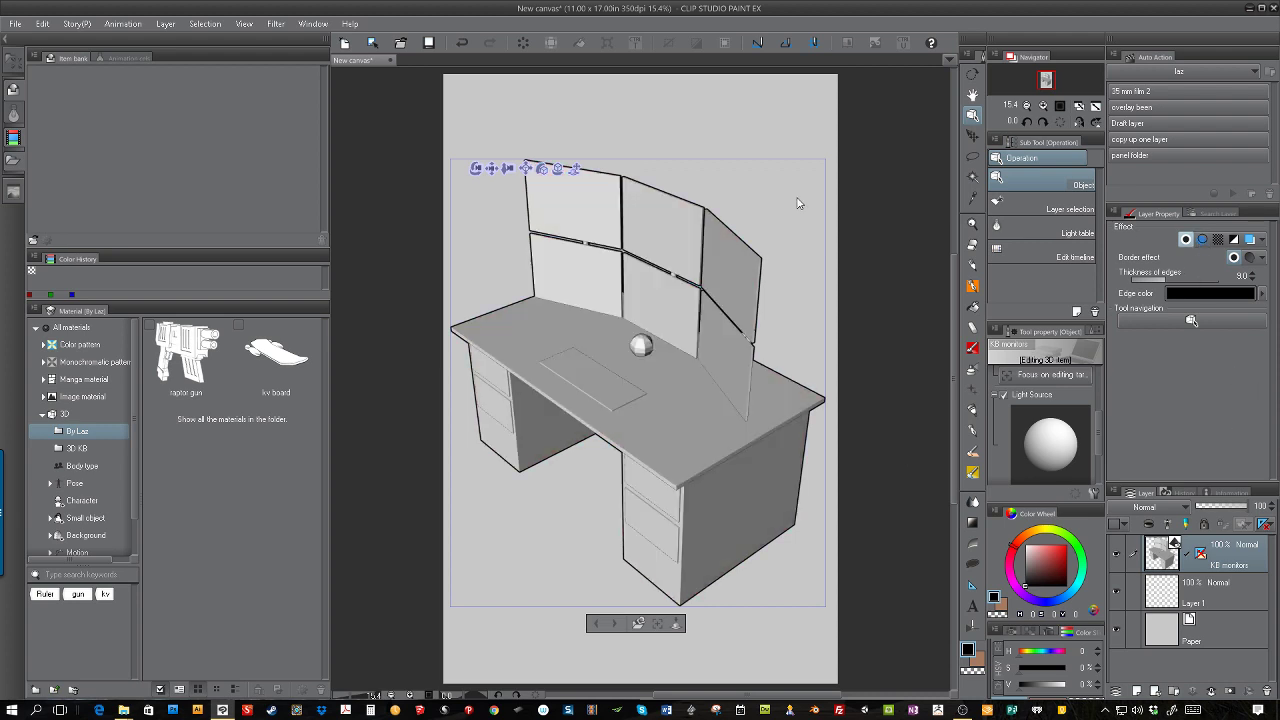
Enable Extract line on the 3D layer and raise Correction line width to 5
left_click(1202, 241)
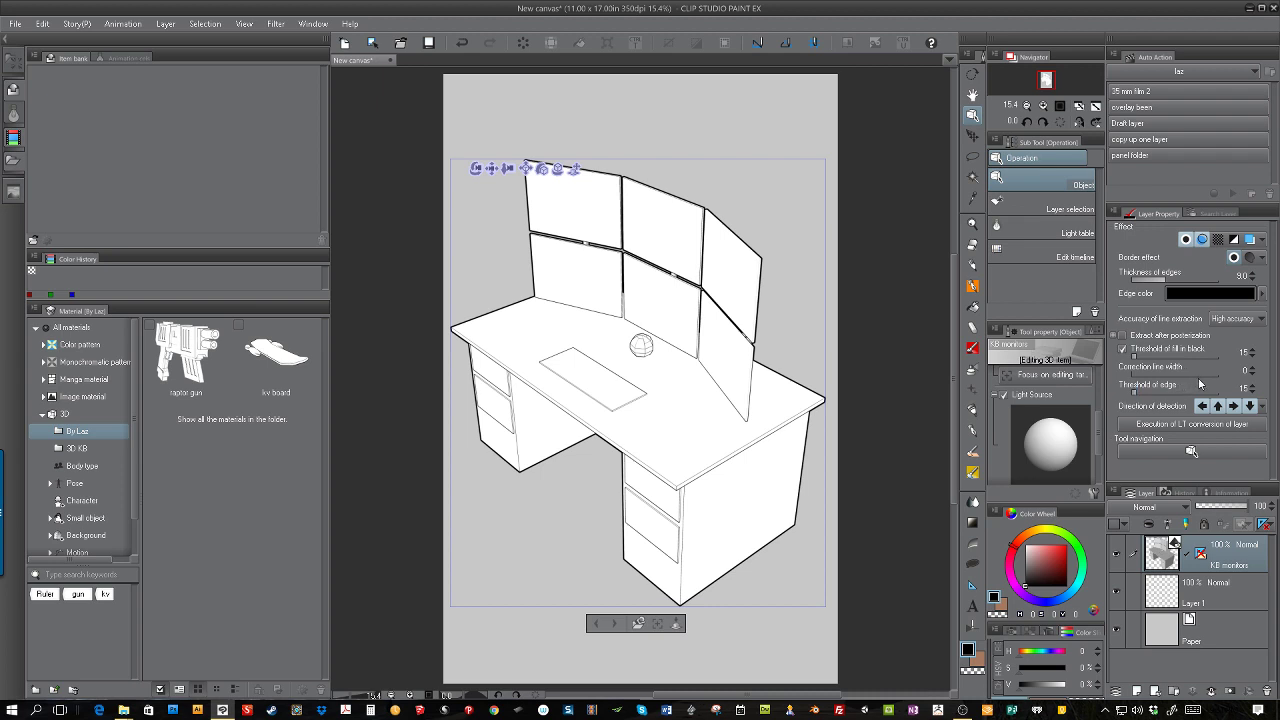
left_click(1255, 371)
left_click(1255, 371)
left_click(1255, 371)
left_click(1255, 371)
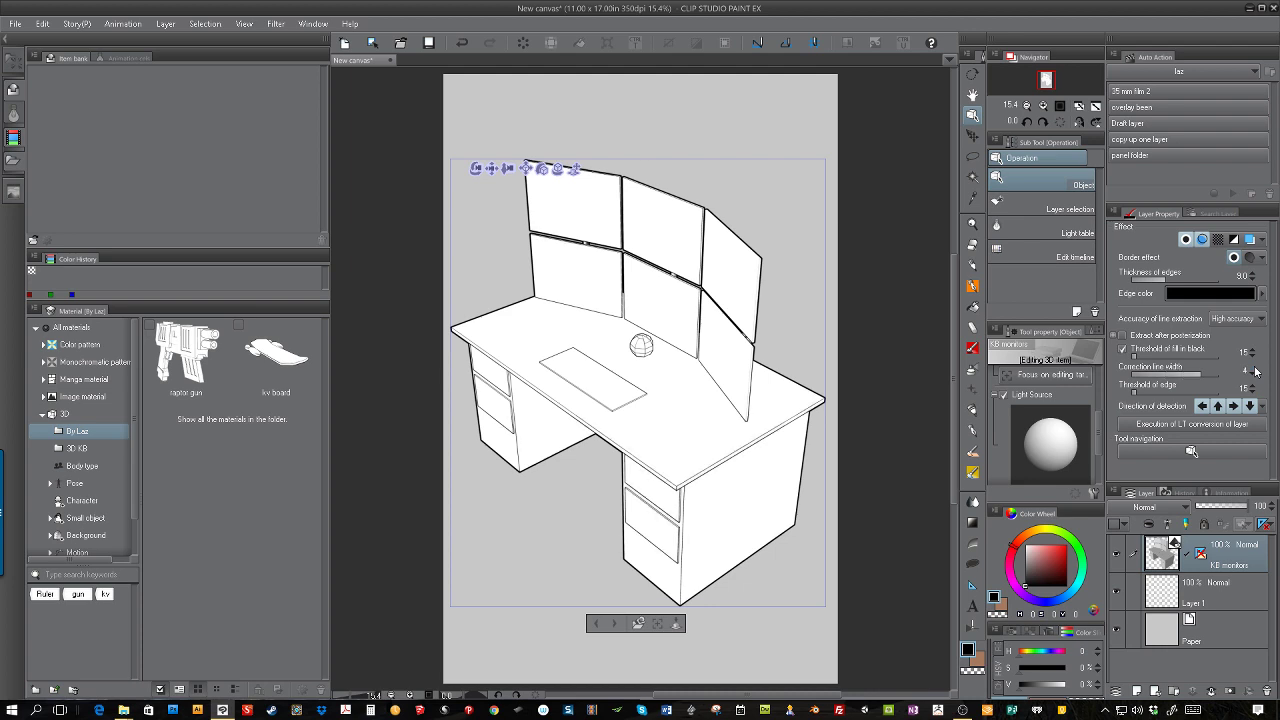
left_click(1255, 371)
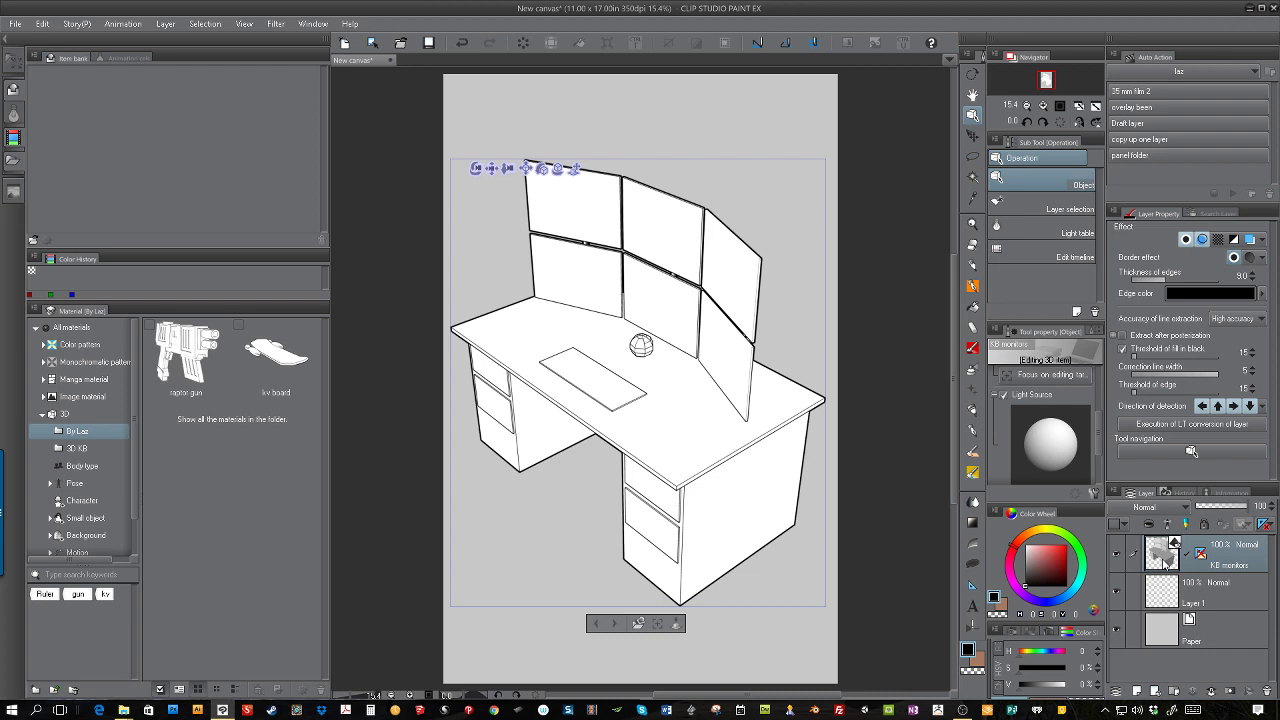
Select the desk model's shape and fill it orange on Layer 1, then deselect
left_click(1163, 565, "ctrl")
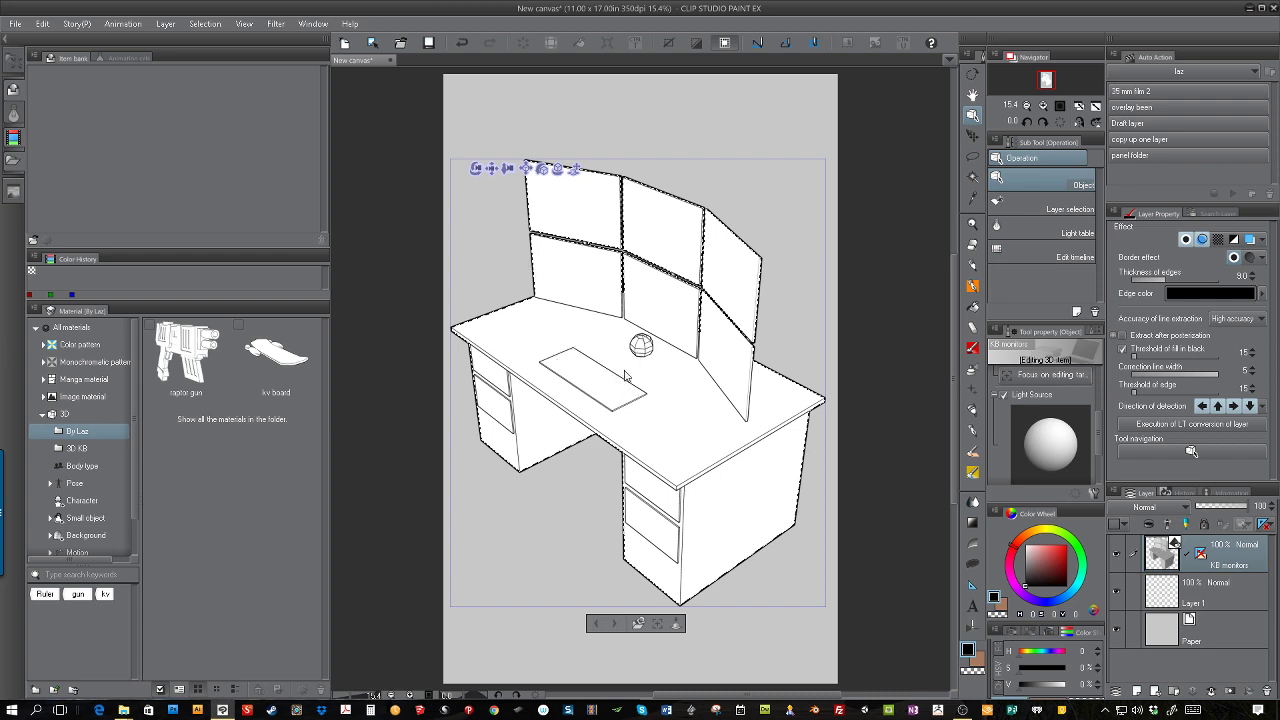
left_click(1206, 600)
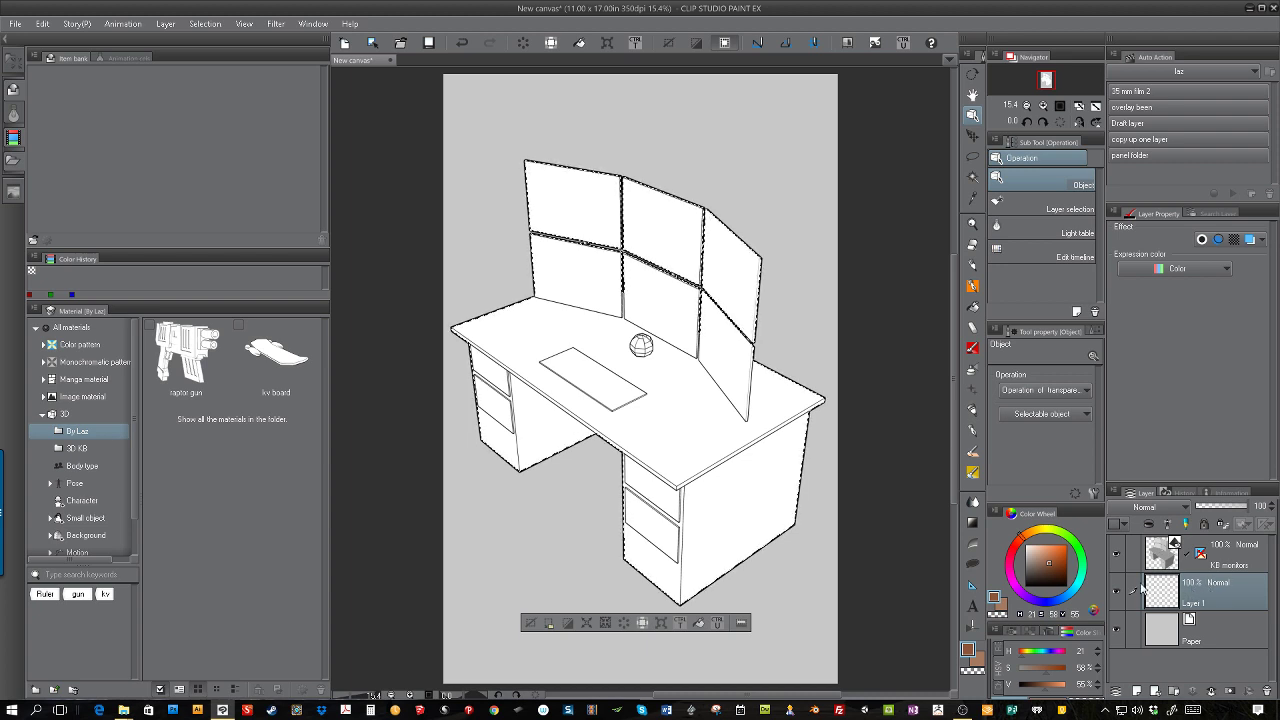
left_click(1047, 556)
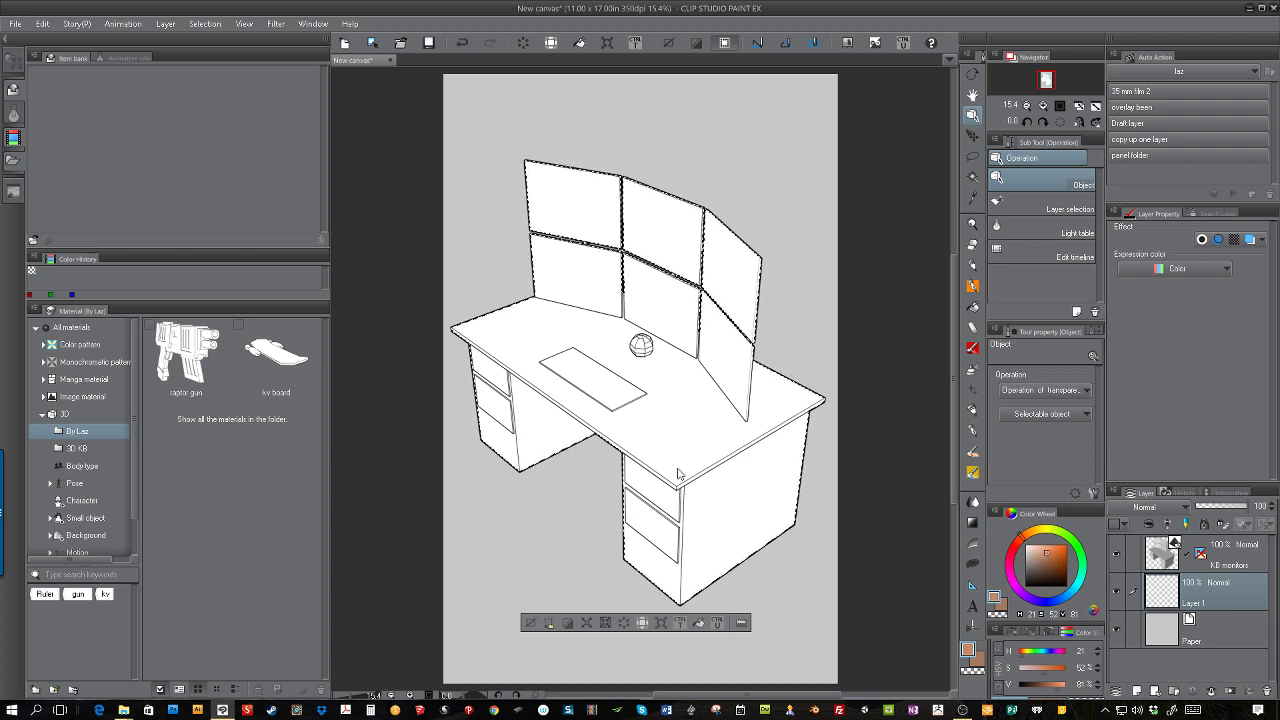
left_click(699, 625)
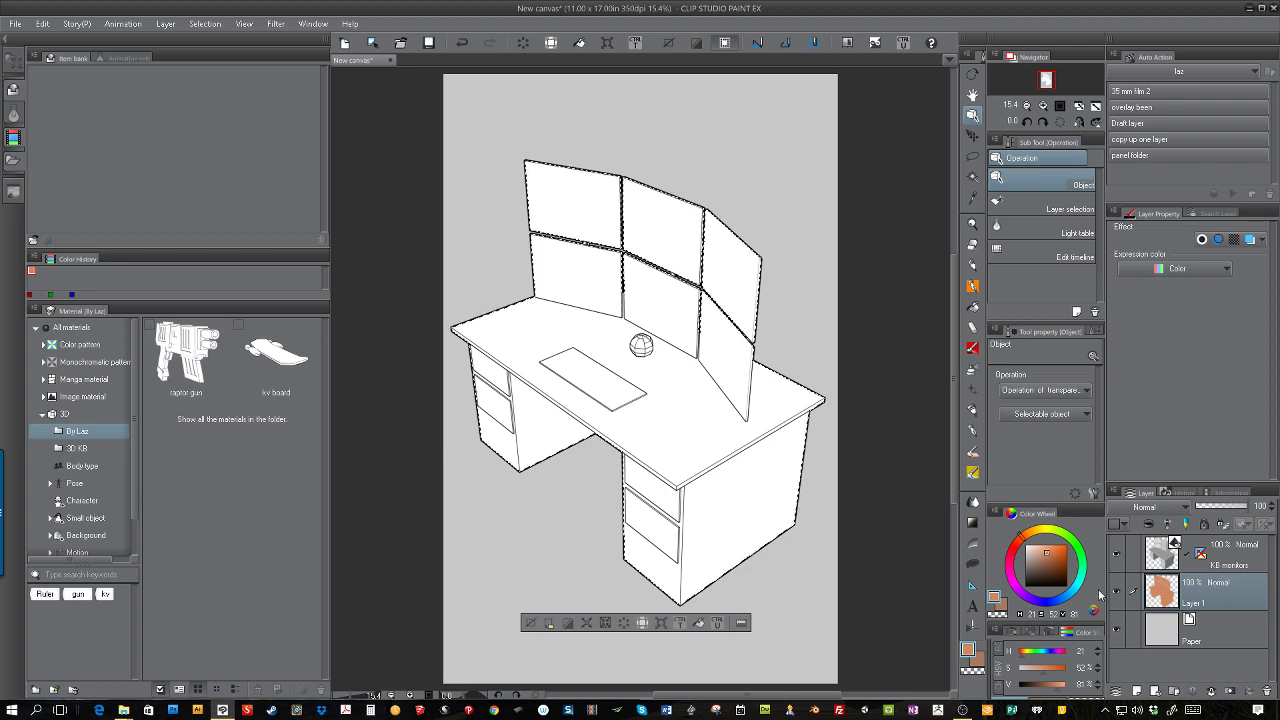
left_click(530, 624)
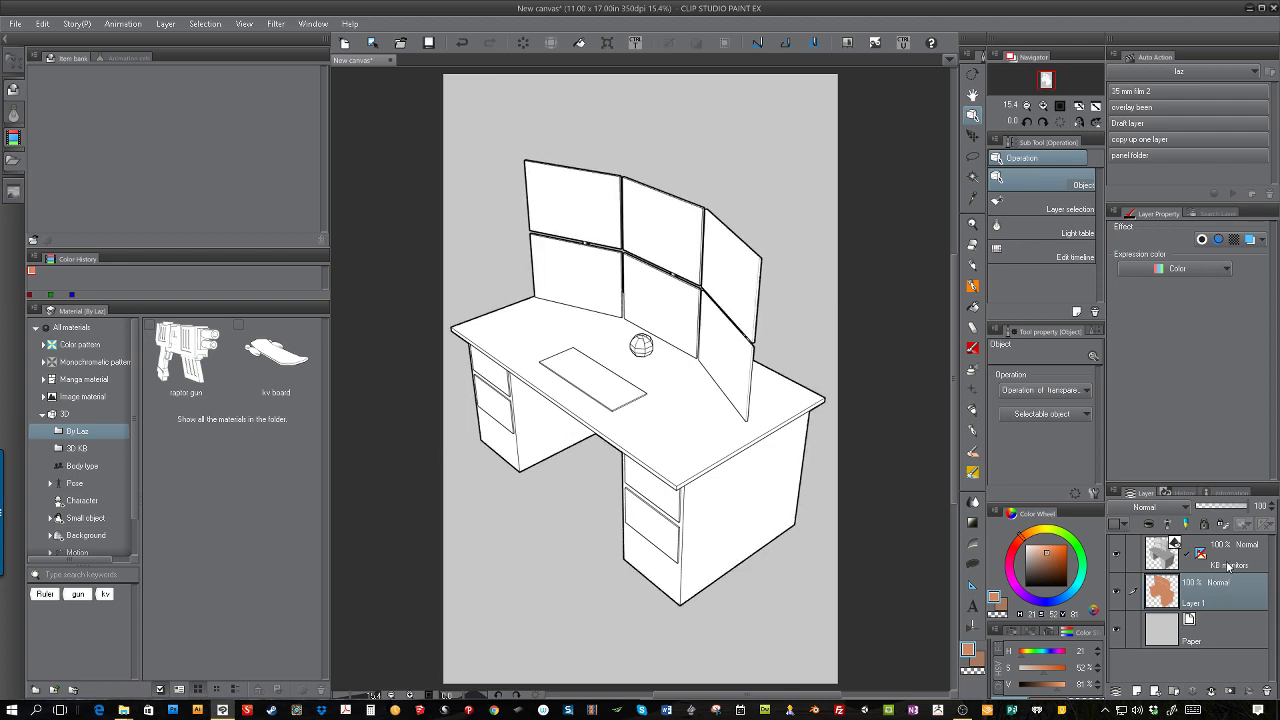
Copy and paste the KB monitors layer as KB monitors 2 and hide the original
left_click(1229, 566)
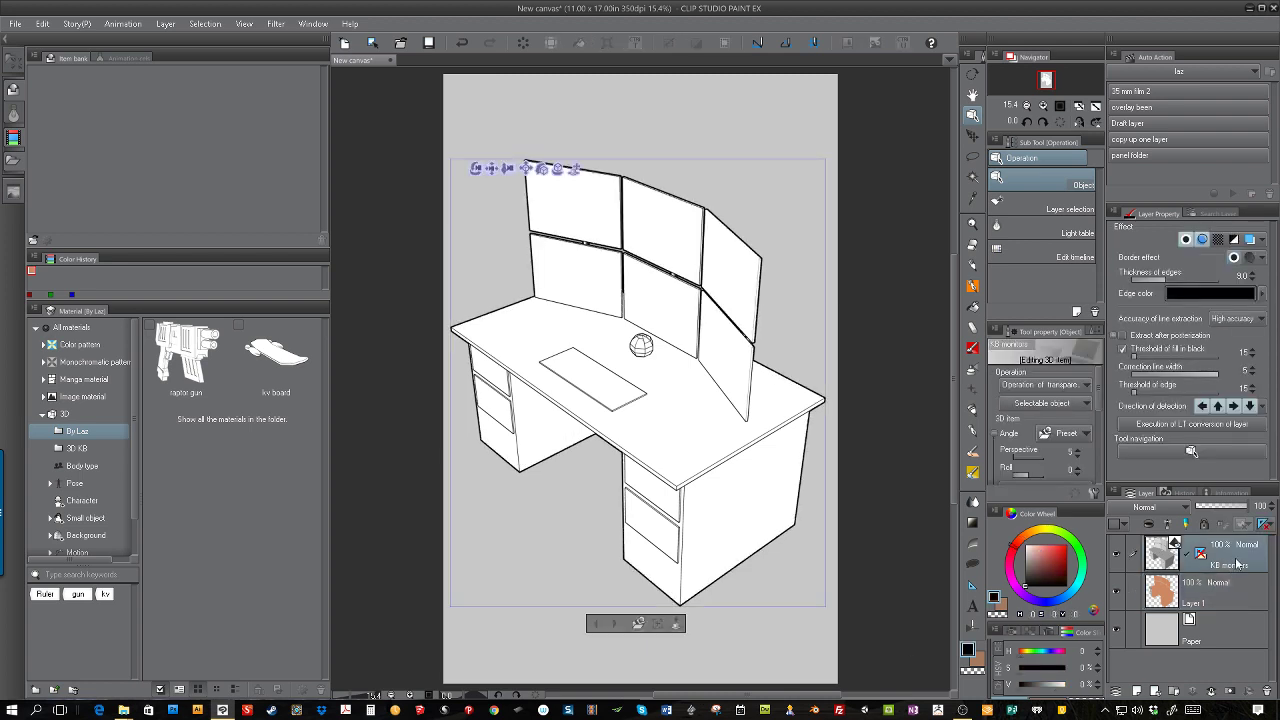
key("ctrl+c")
key("ctrl+v")
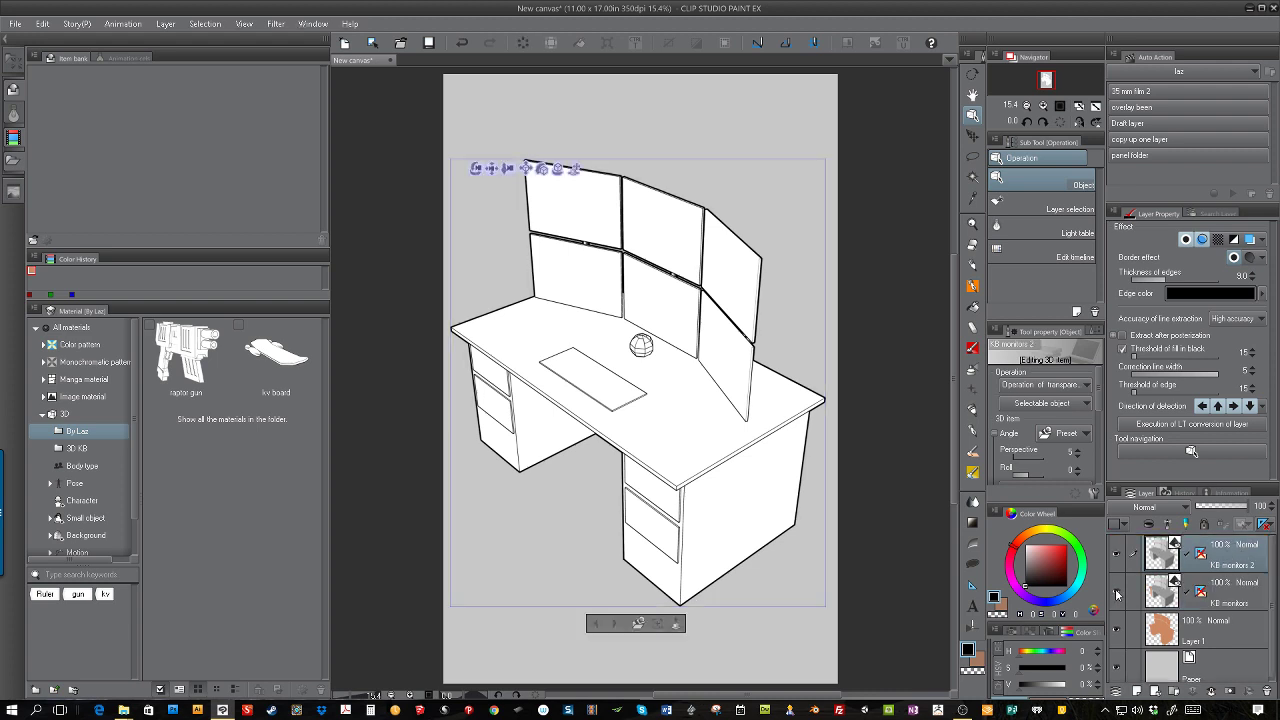
left_click(1117, 593)
left_click(1116, 493)
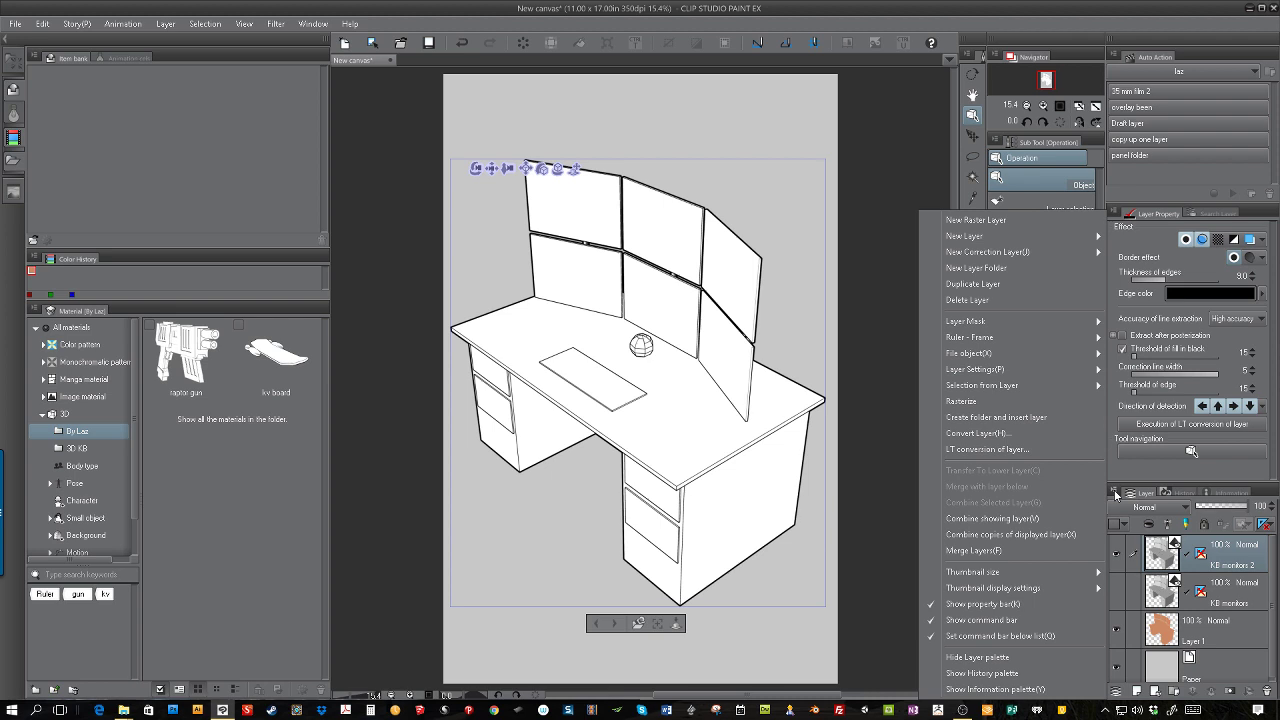
Rasterize KB monitors 2, keeping it visible while the 3D original stays hidden
left_click(967, 404)
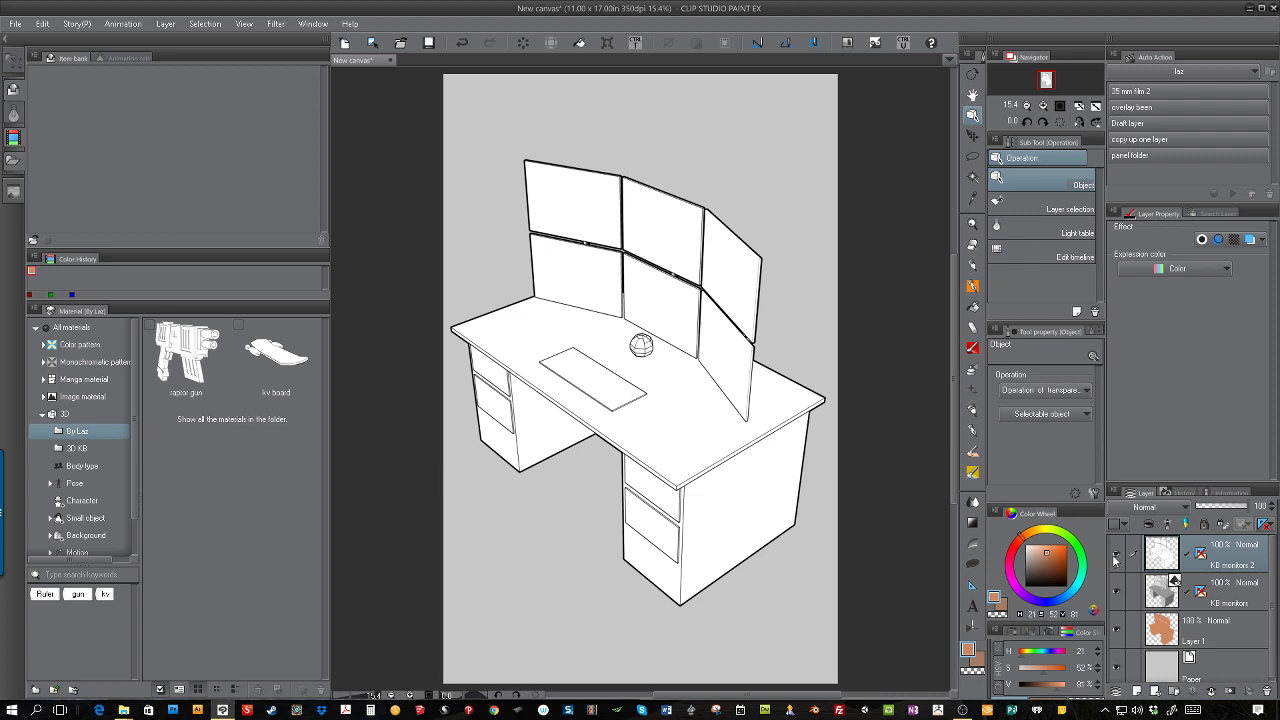
left_click(1116, 553)
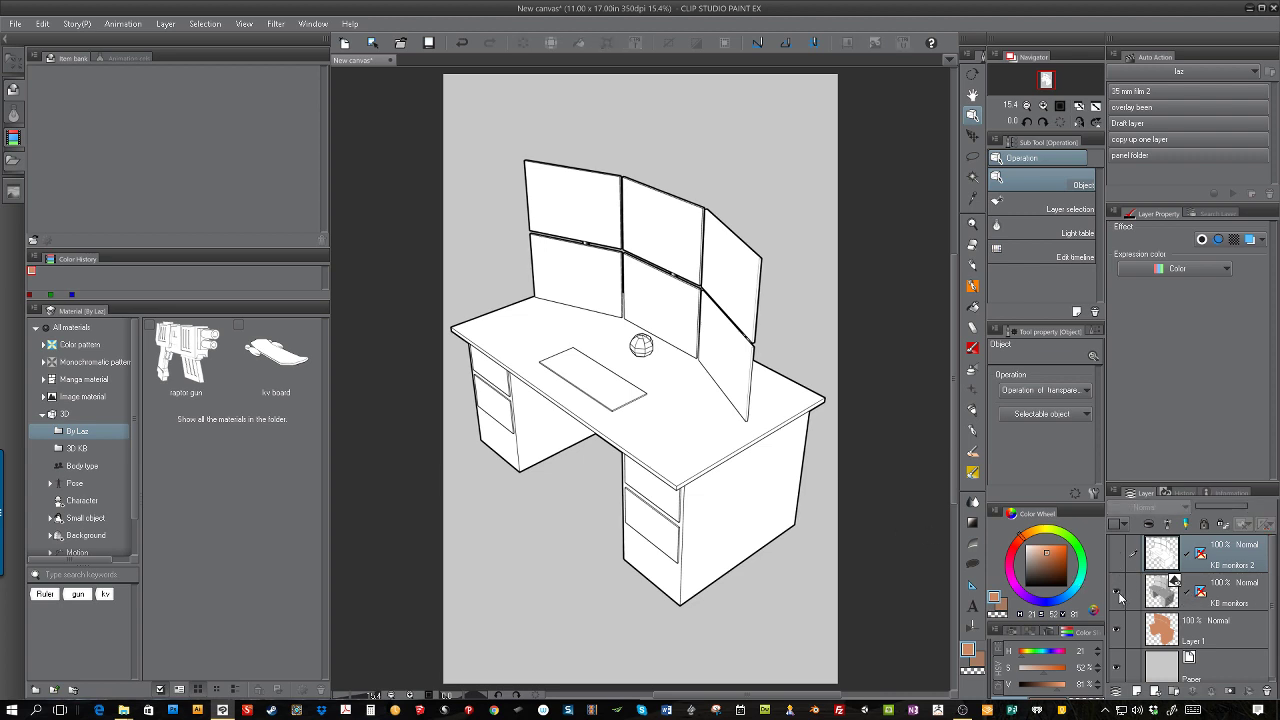
left_click(1120, 582)
left_click(1116, 554)
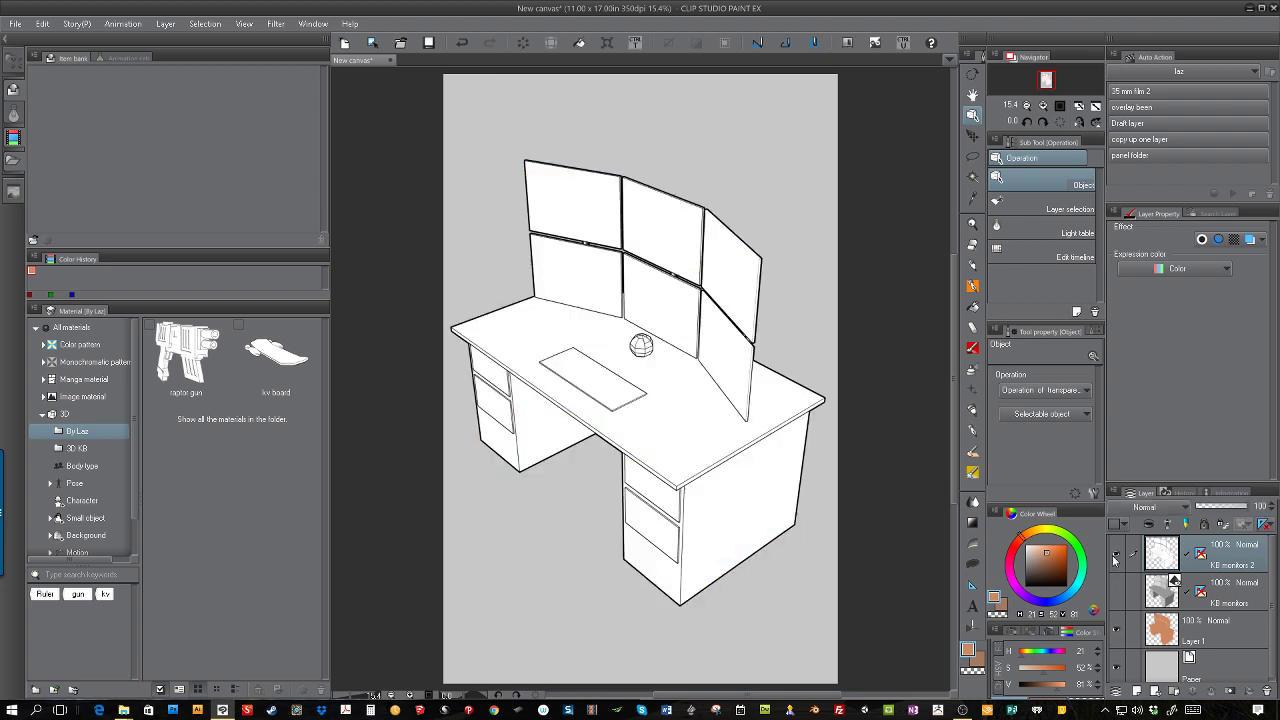
Set KB monitors 2 to Multiply, check the orange fill beneath, then select Layer 1
left_click(1184, 508)
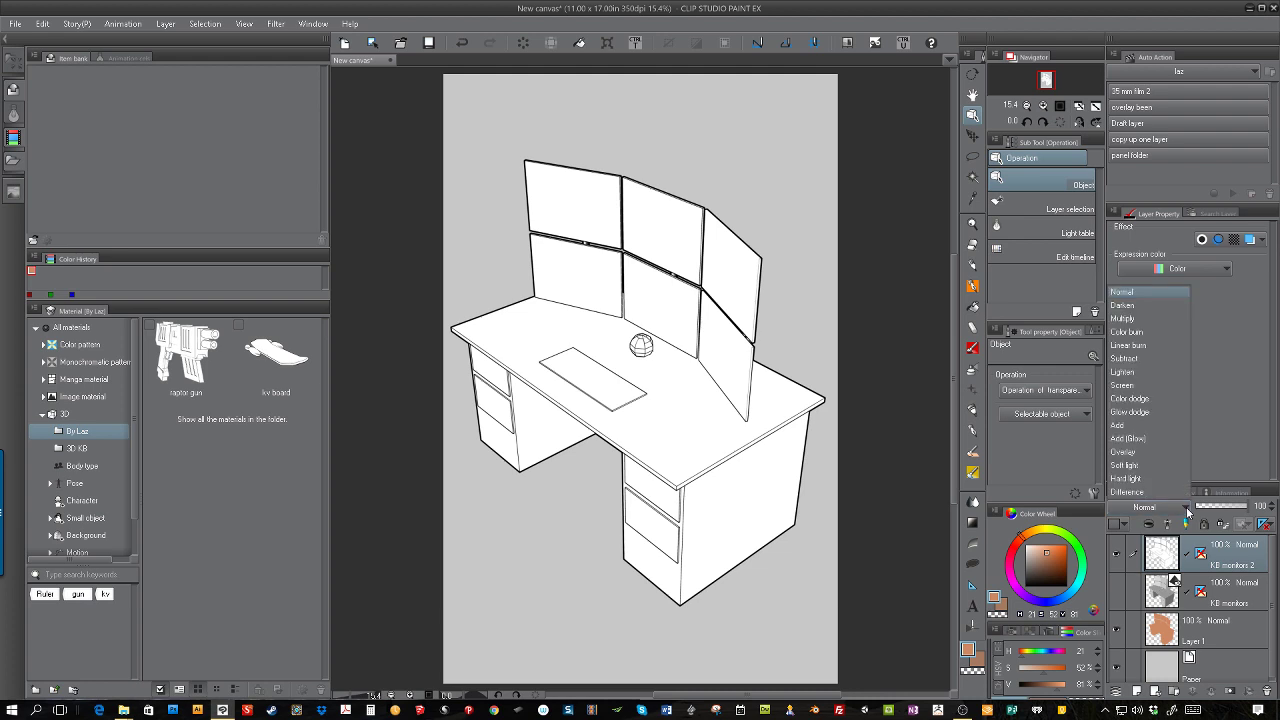
left_click(1123, 318)
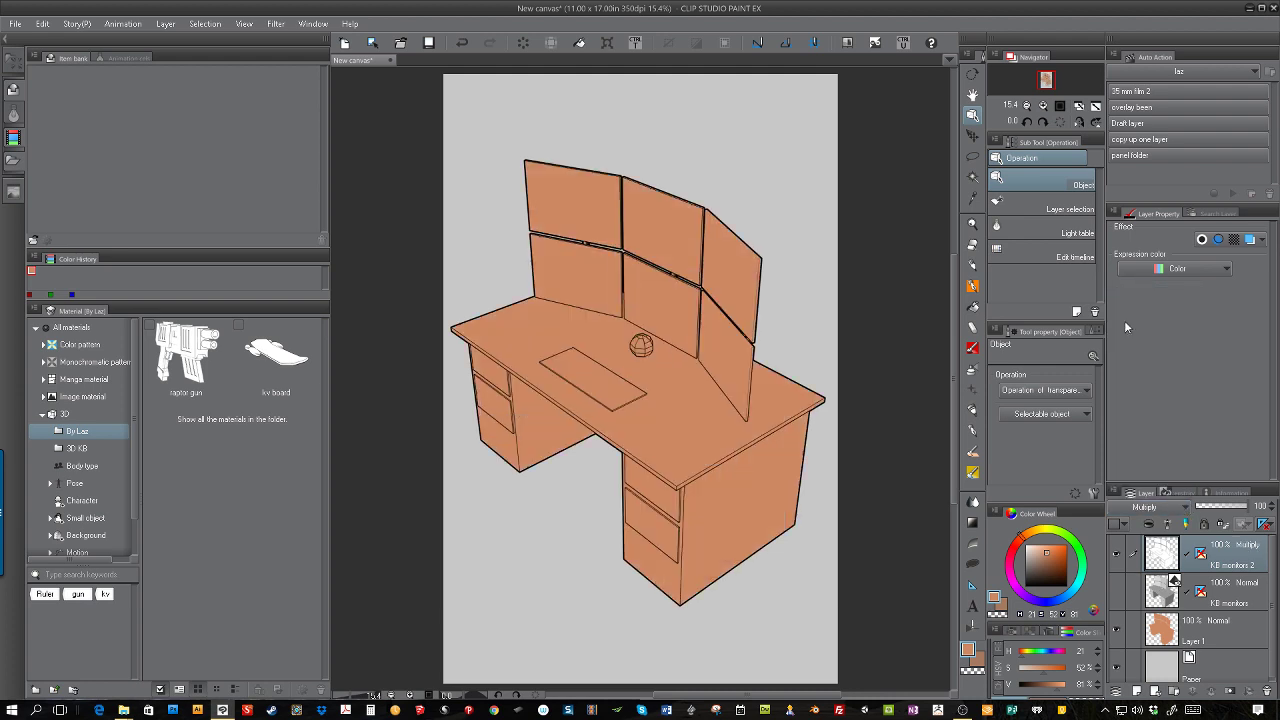
left_click(1117, 630)
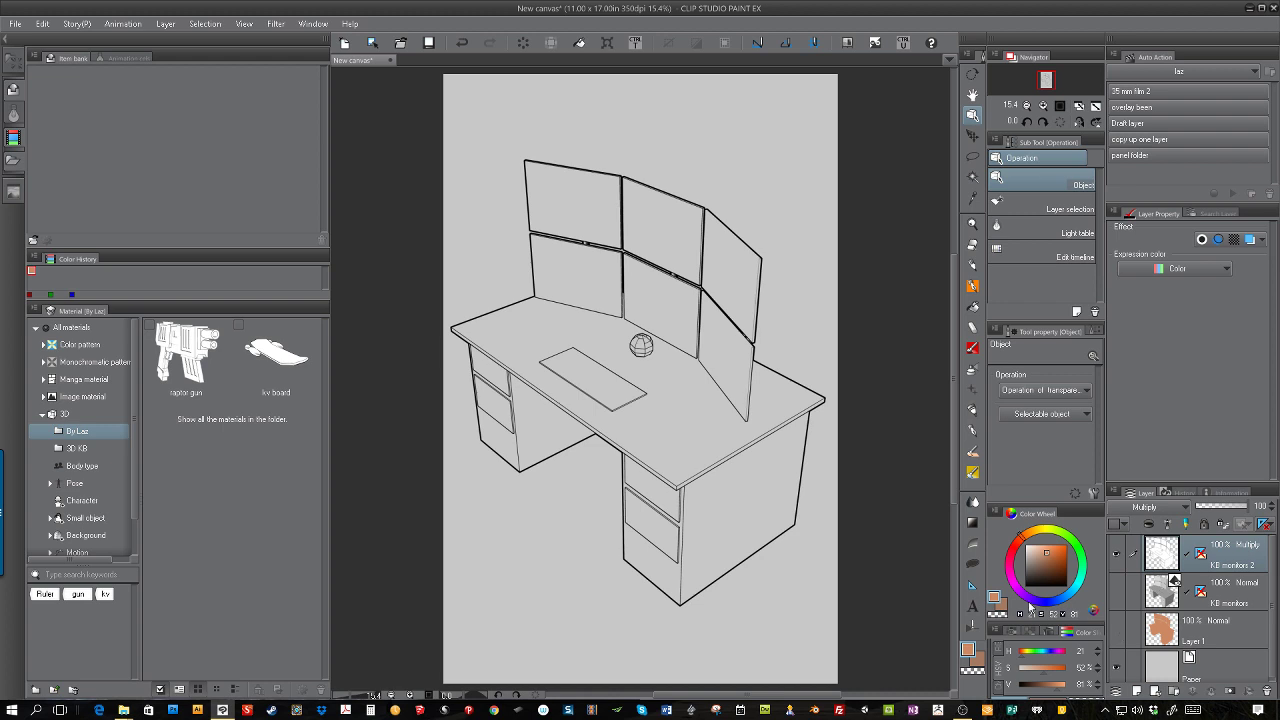
left_click(1120, 628)
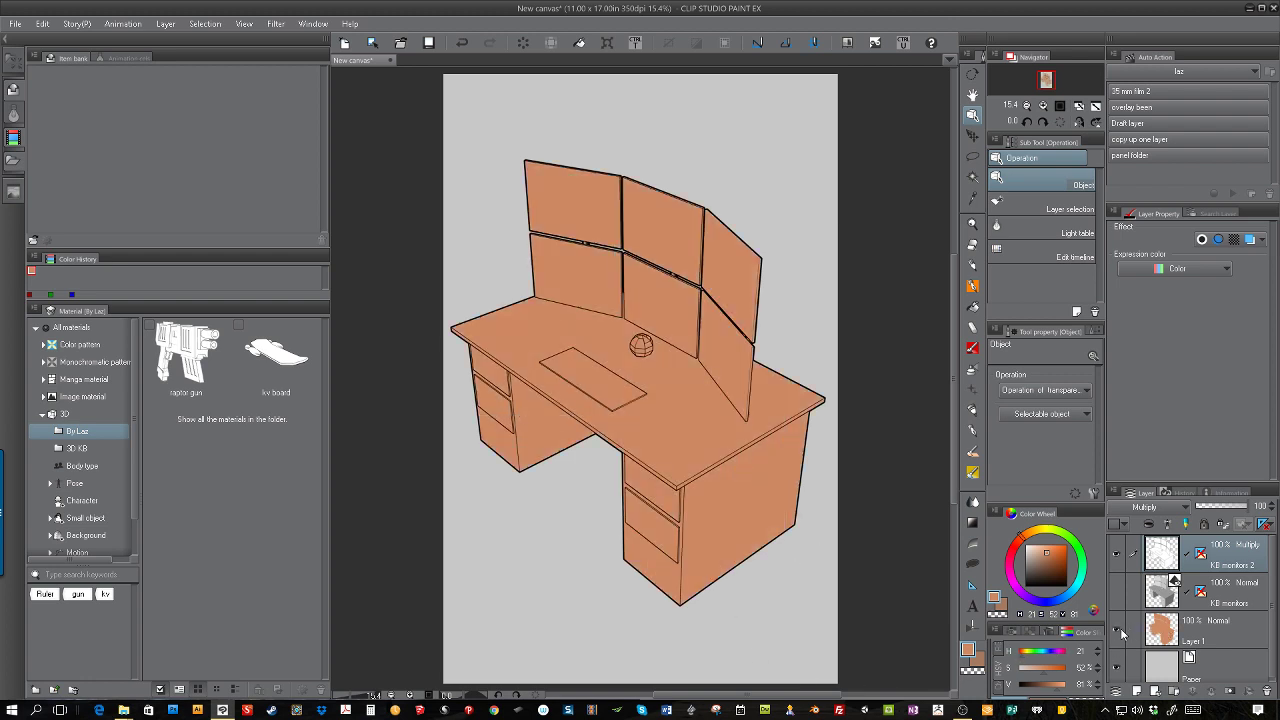
left_click(1205, 636)
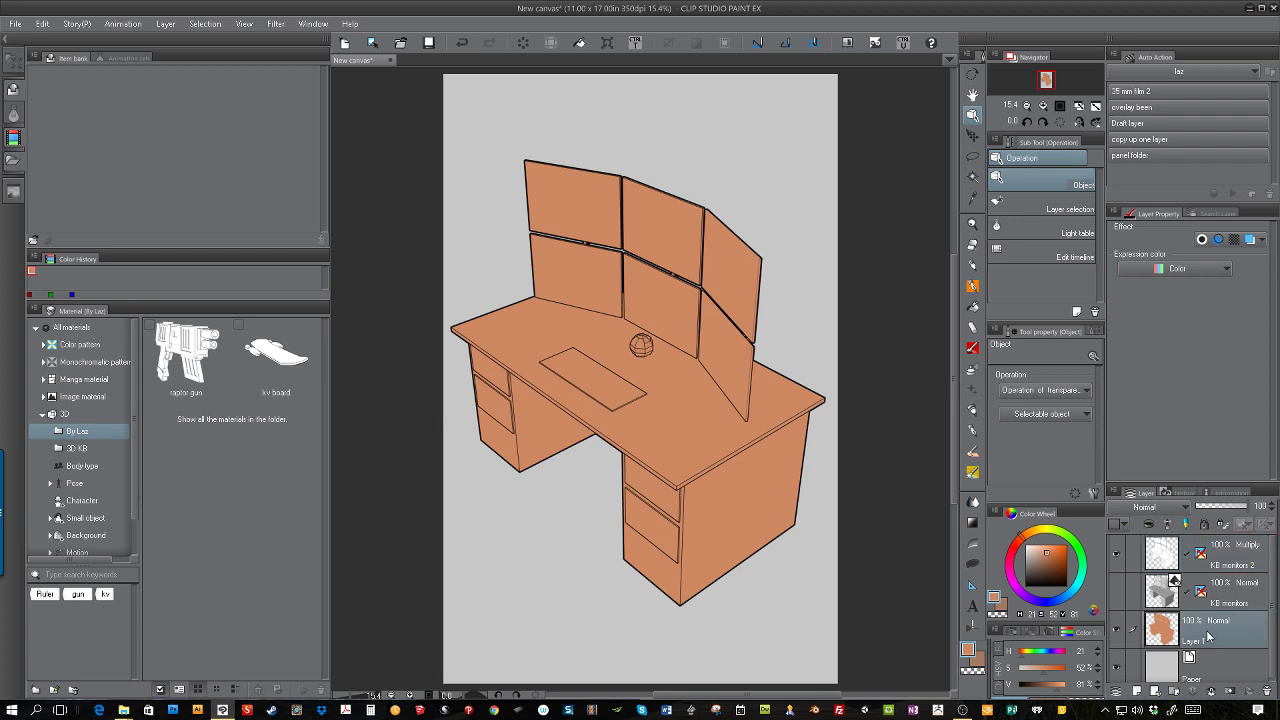
Lock Layer 1's transparency, choose the blue Polyline figure tool, and add a Layer 2 clipped to Layer 1
left_click(1225, 530)
left_click(972, 566)
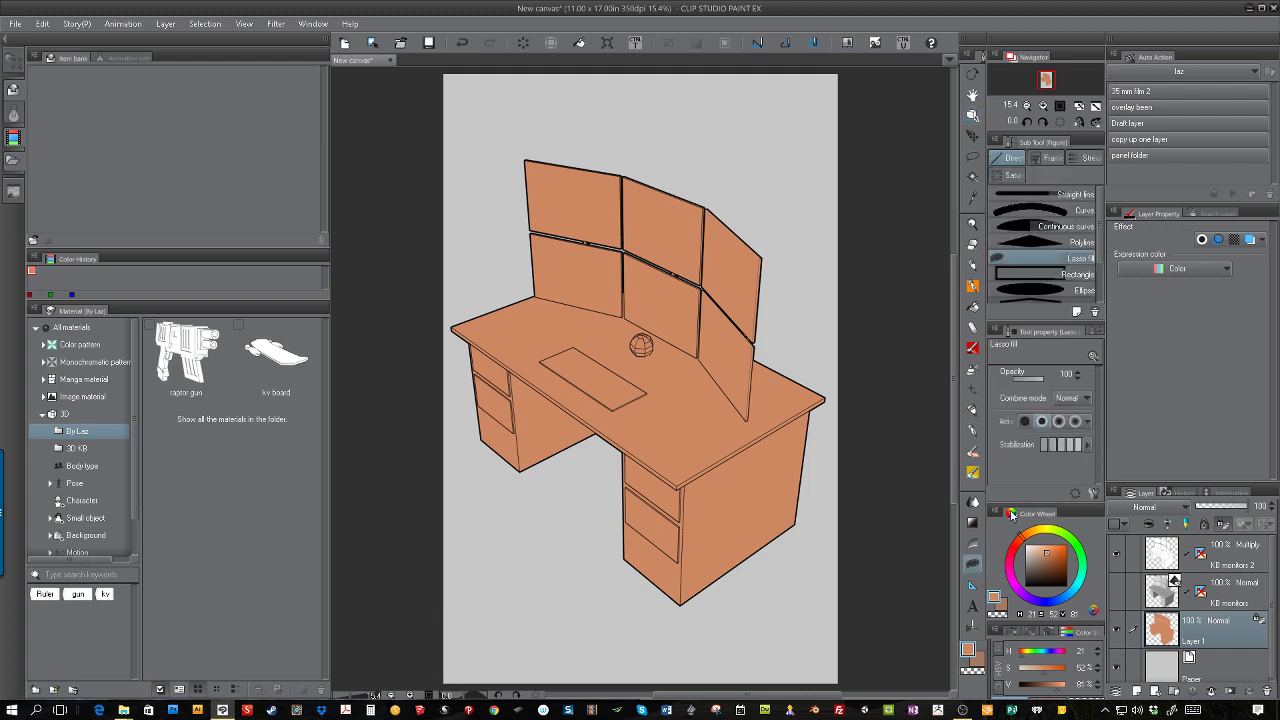
left_click(1048, 243)
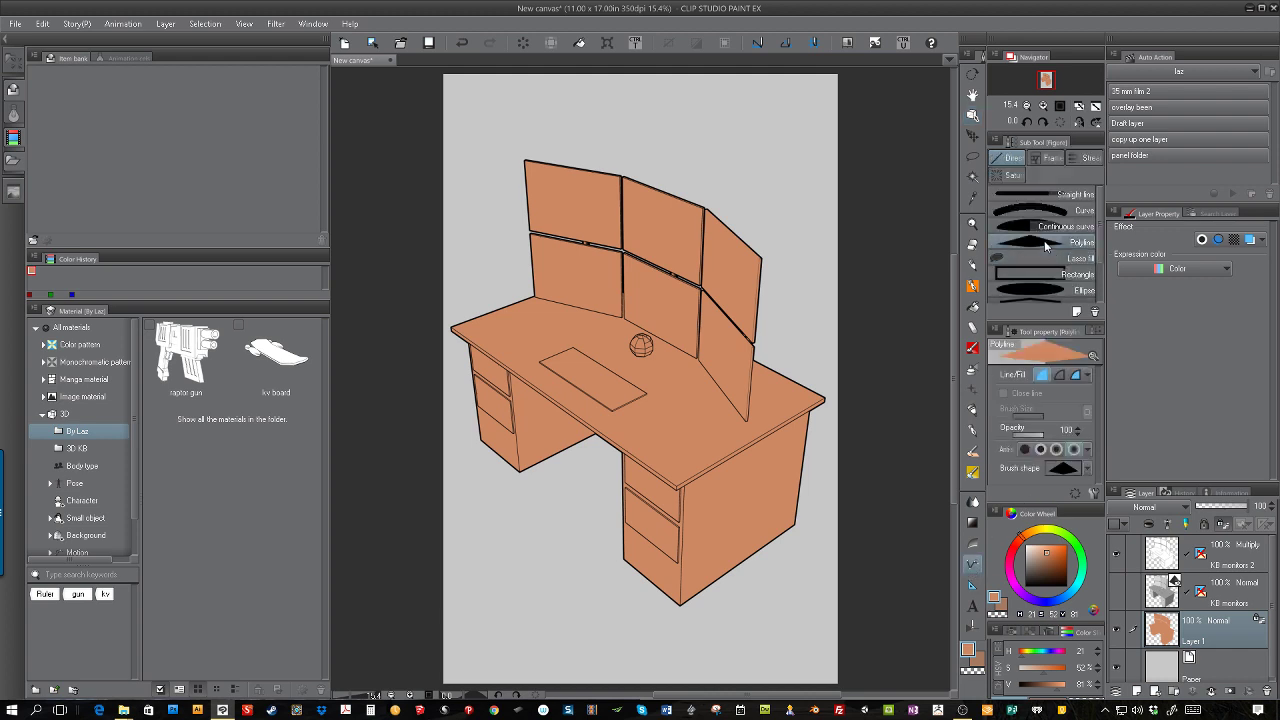
left_click(1068, 594)
left_click(1137, 691)
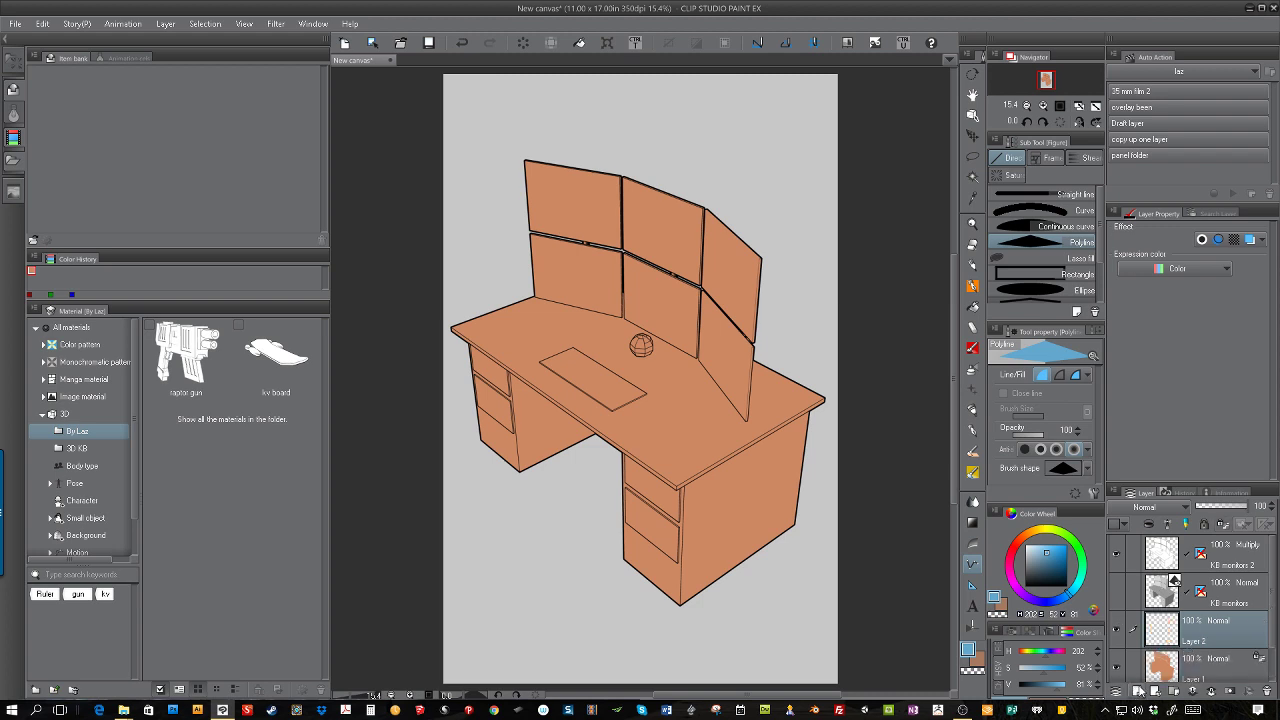
left_click(1153, 524)
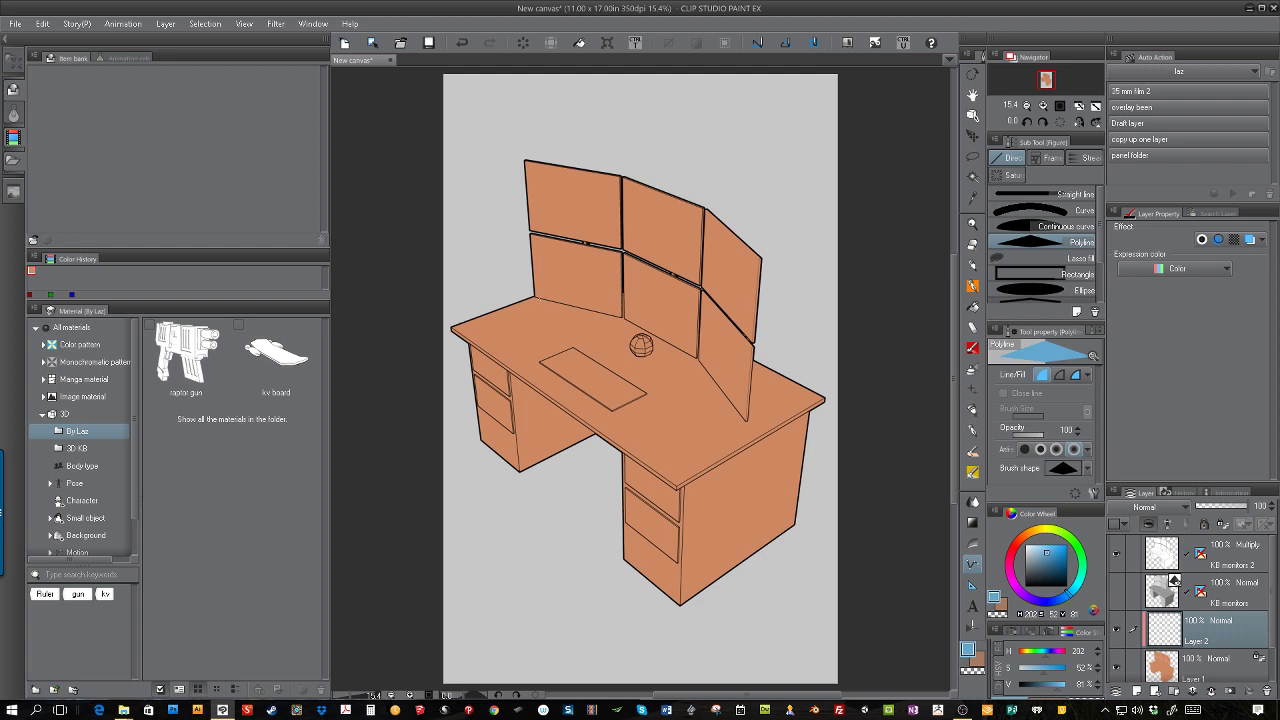
Draw a closed polyline around the monitor panels to fill them blue
left_click(535, 297)
key("Return")
left_click(622, 283)
left_click(622, 316)
left_click(746, 420)
left_click(752, 345)
left_click(797, 215)
left_click(573, 139)
left_click(491, 144)
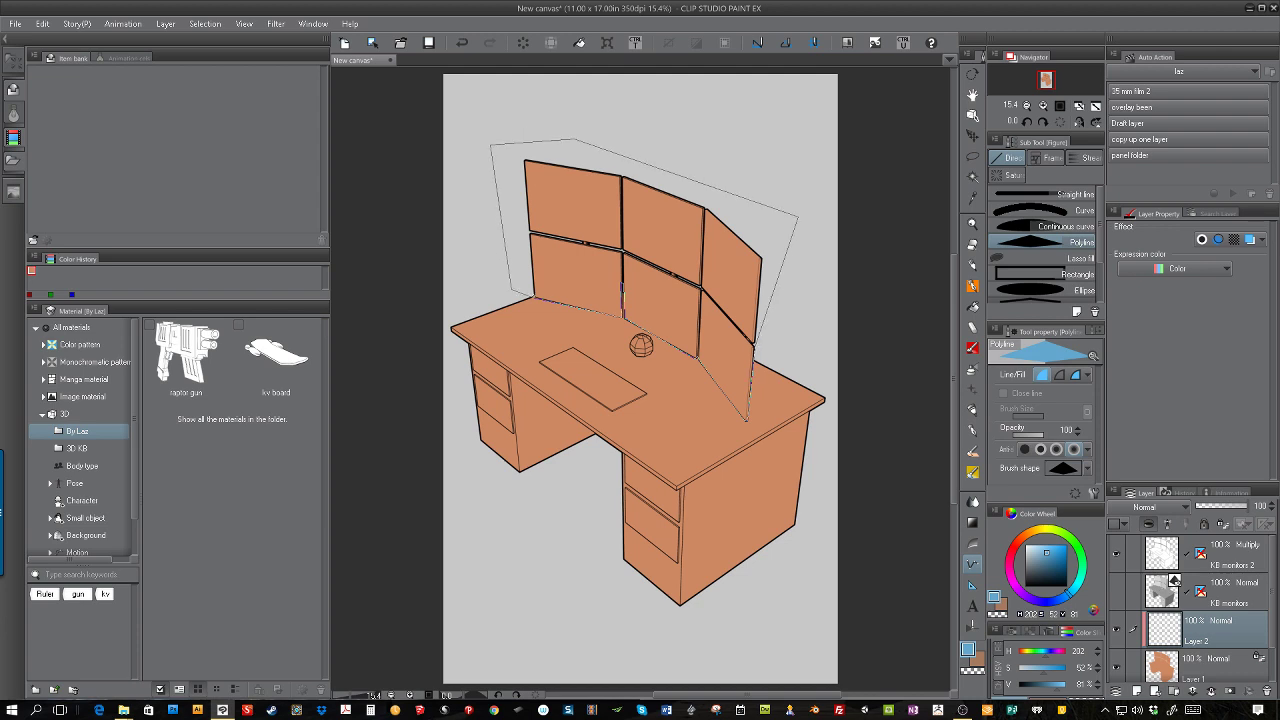
key("Return")
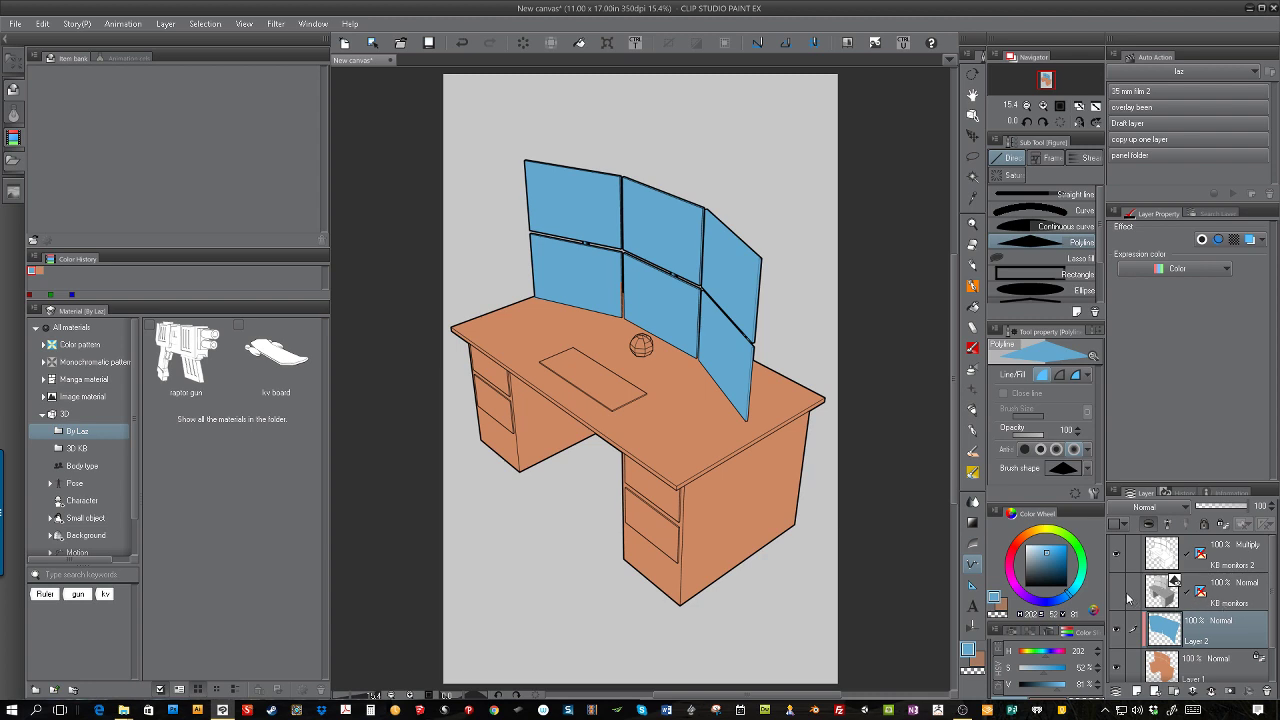
Toggle the KB monitors layer off and on to check fills, then select KB monitors 2 to show its perspective grid
left_click(1118, 597)
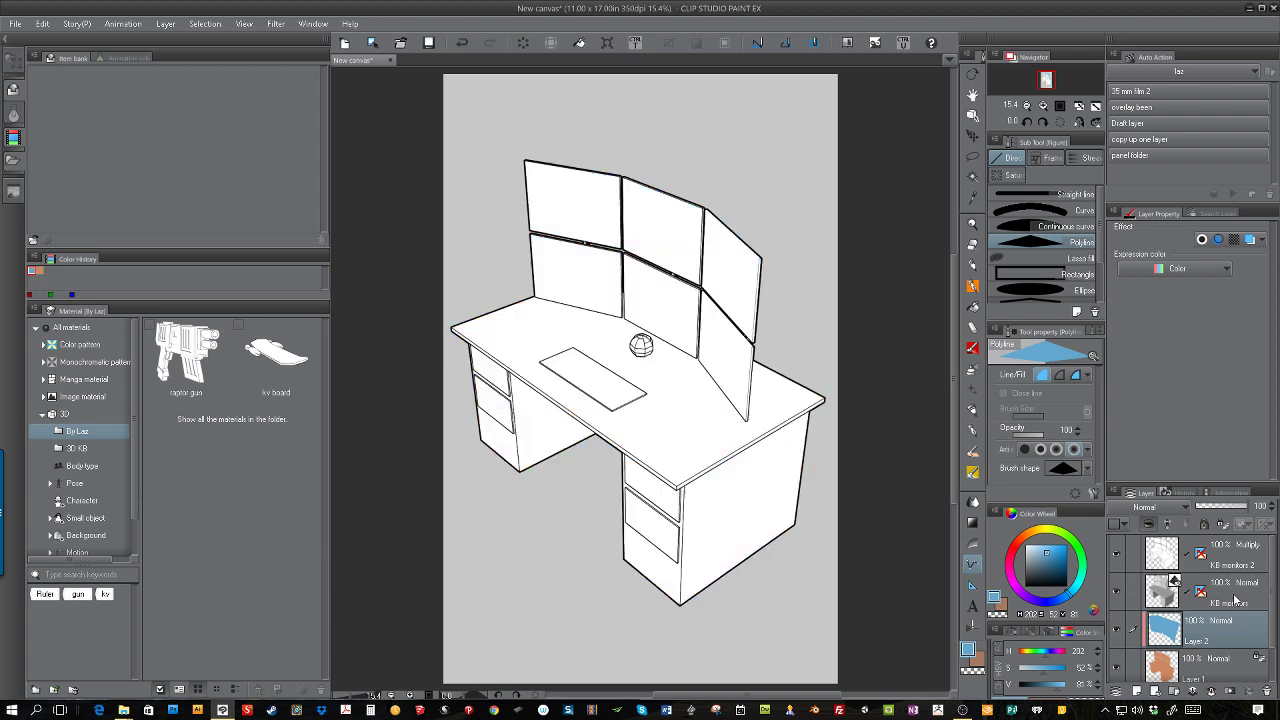
left_click(1117, 594)
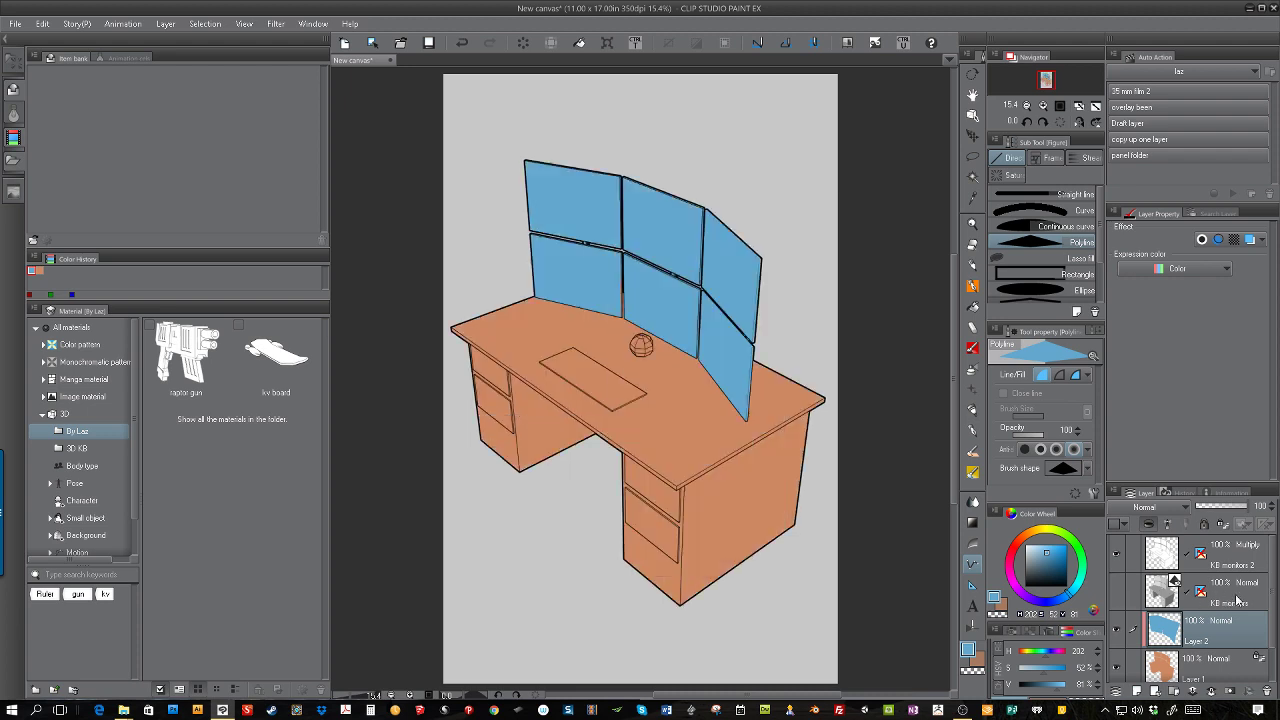
left_click(1201, 556)
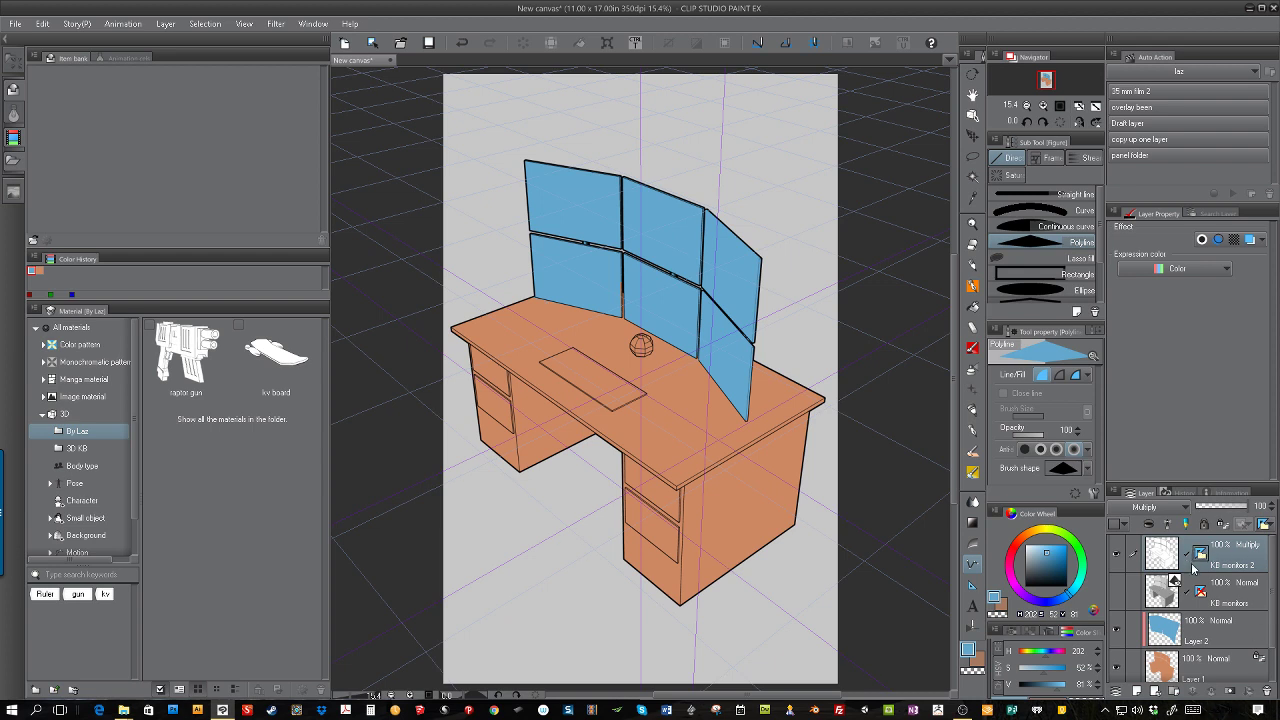
Add an empty Layer 3 beneath Layer 1 at the bottom of the stack, with the G-pen ready
left_click(1137, 692)
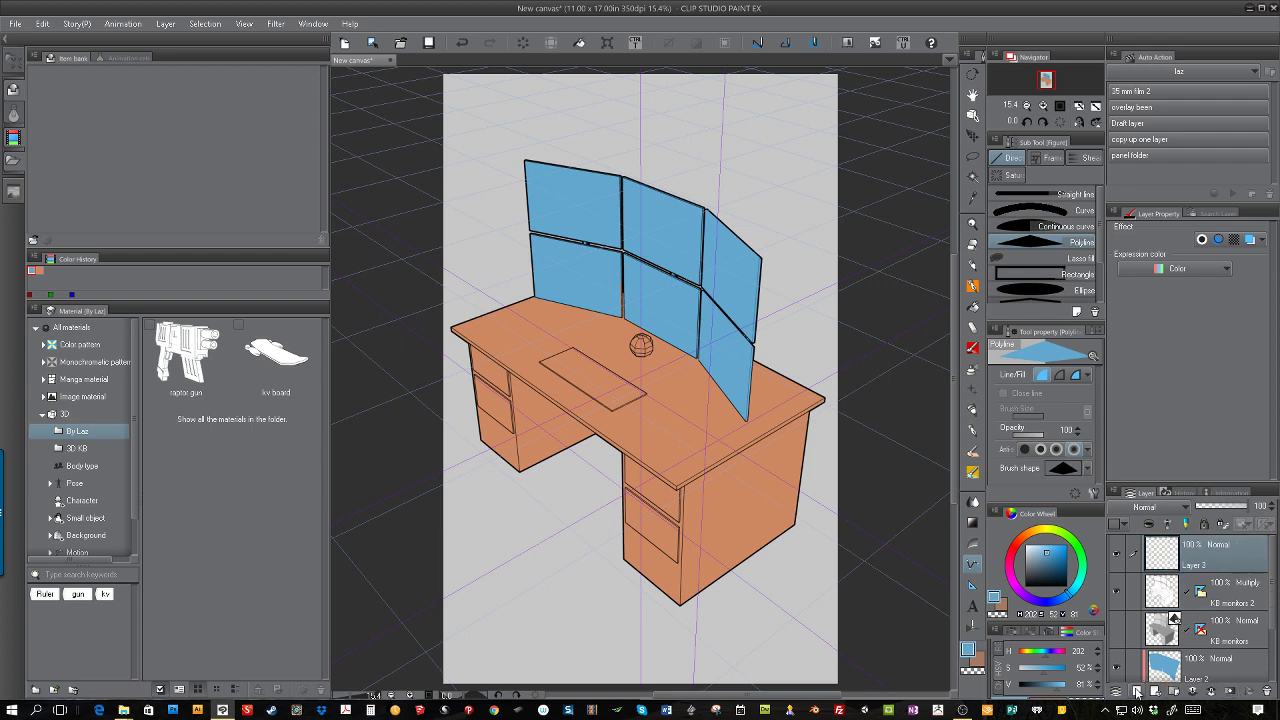
left_click_drag(1235, 560, 1212, 650)
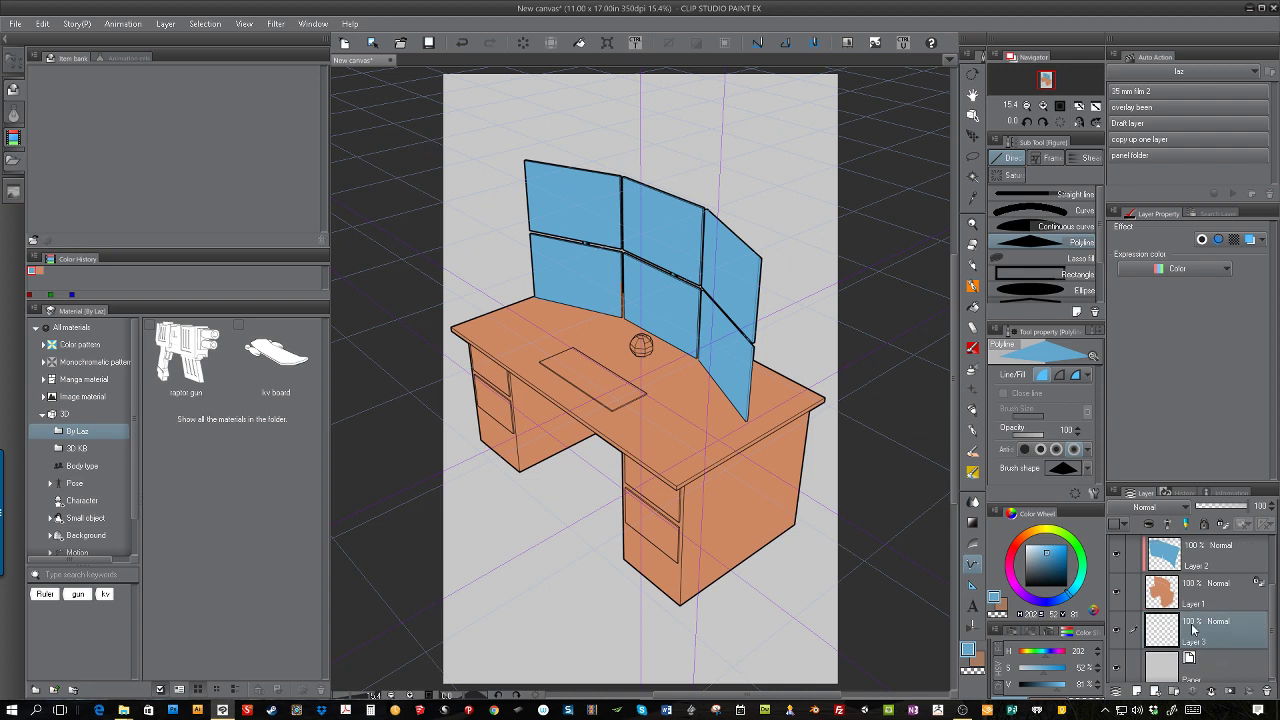
left_click(973, 288)
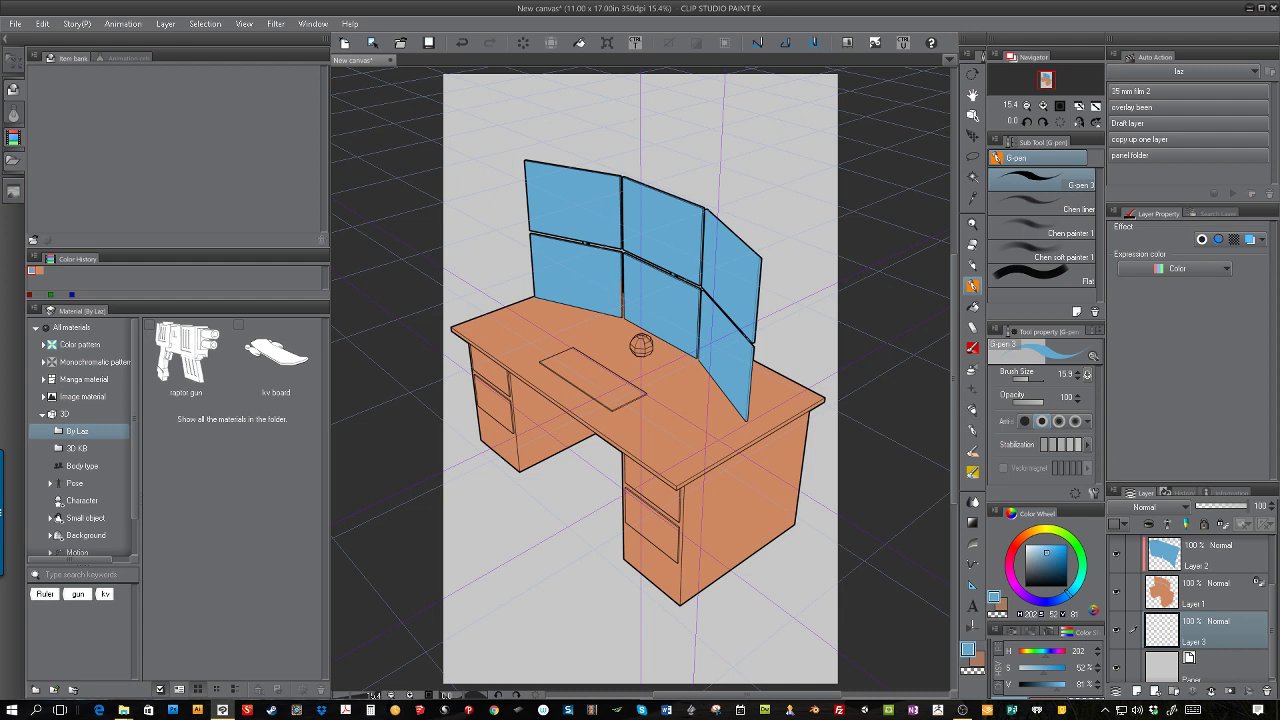
Turn on Snap to special ruler, test a stroke along the perspective, and set the colour to black
left_click(786, 43)
left_click_drag(801, 490, 874, 545)
left_click(1026, 586)
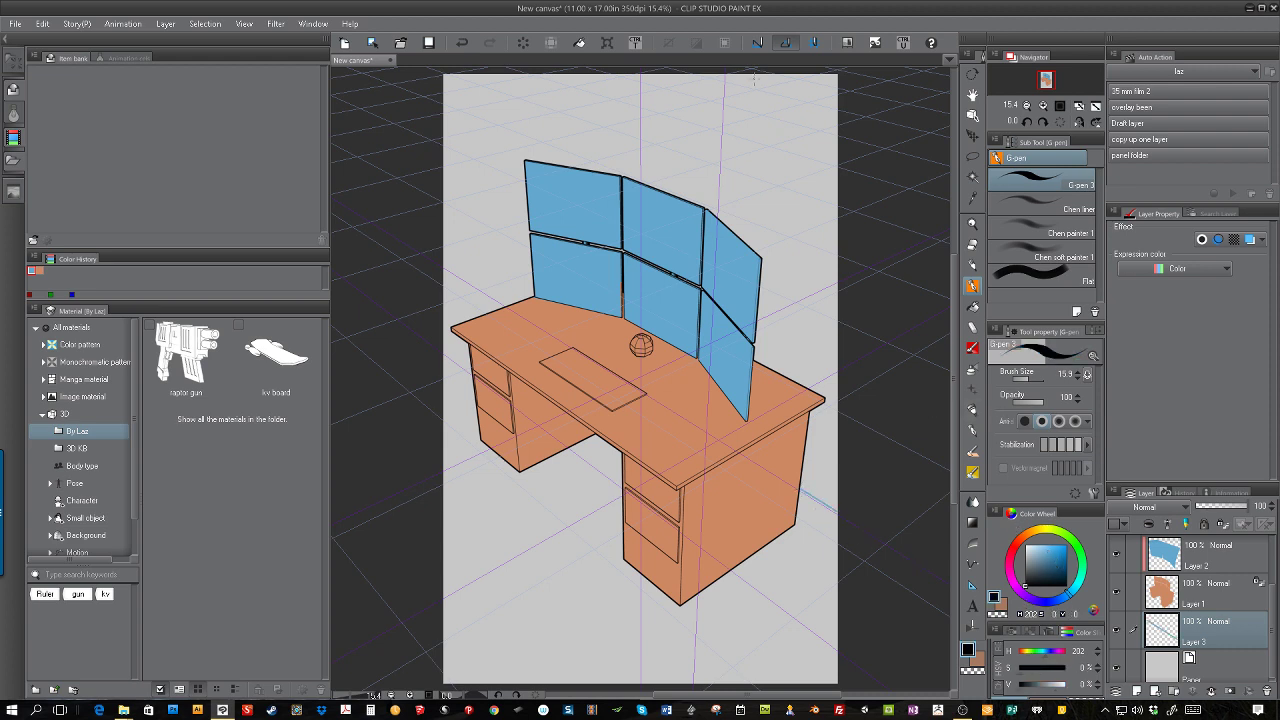
Draw the ceiling edges, wall edges and vertical wall corner lines along the perspective grid
left_click_drag(604, 96, 870, 175)
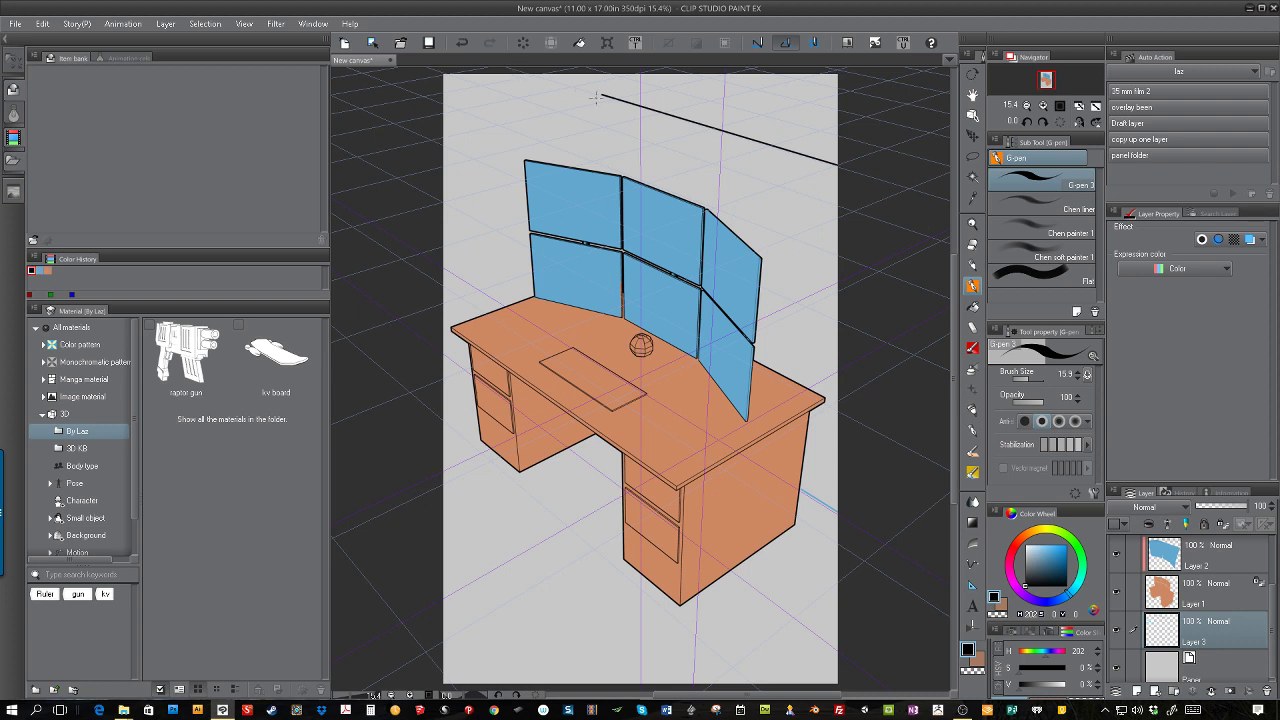
left_click_drag(603, 96, 603, 45)
left_click_drag(603, 96, 407, 158)
left_click_drag(543, 107, 730, 173)
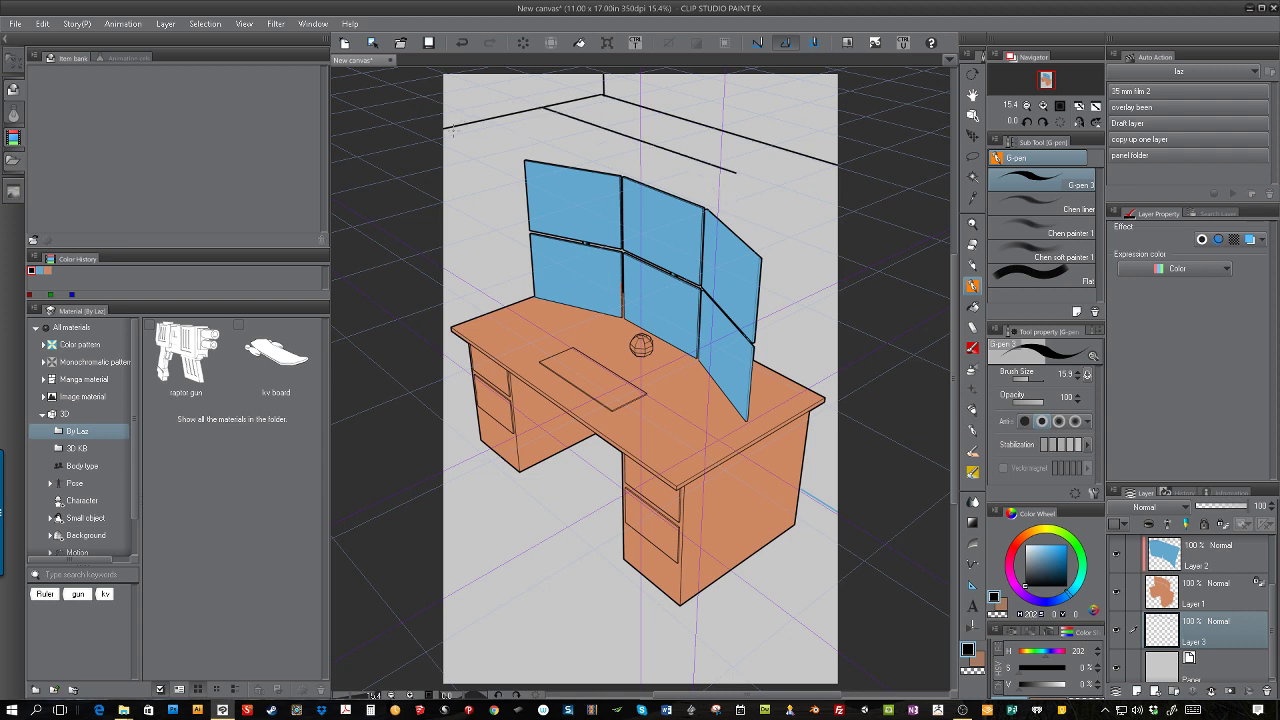
left_click_drag(450, 126, 527, 160)
left_click_drag(455, 128, 447, 70)
left_click_drag(543, 107, 543, 68)
Draw the floor outline under the desk, then hide the perspective grid and guides
left_click_drag(516, 472, 449, 504)
mouse_move(516, 473)
left_mouse_down()
mouse_move(623, 565)
mouse_move(533, 618)
left_mouse_up()
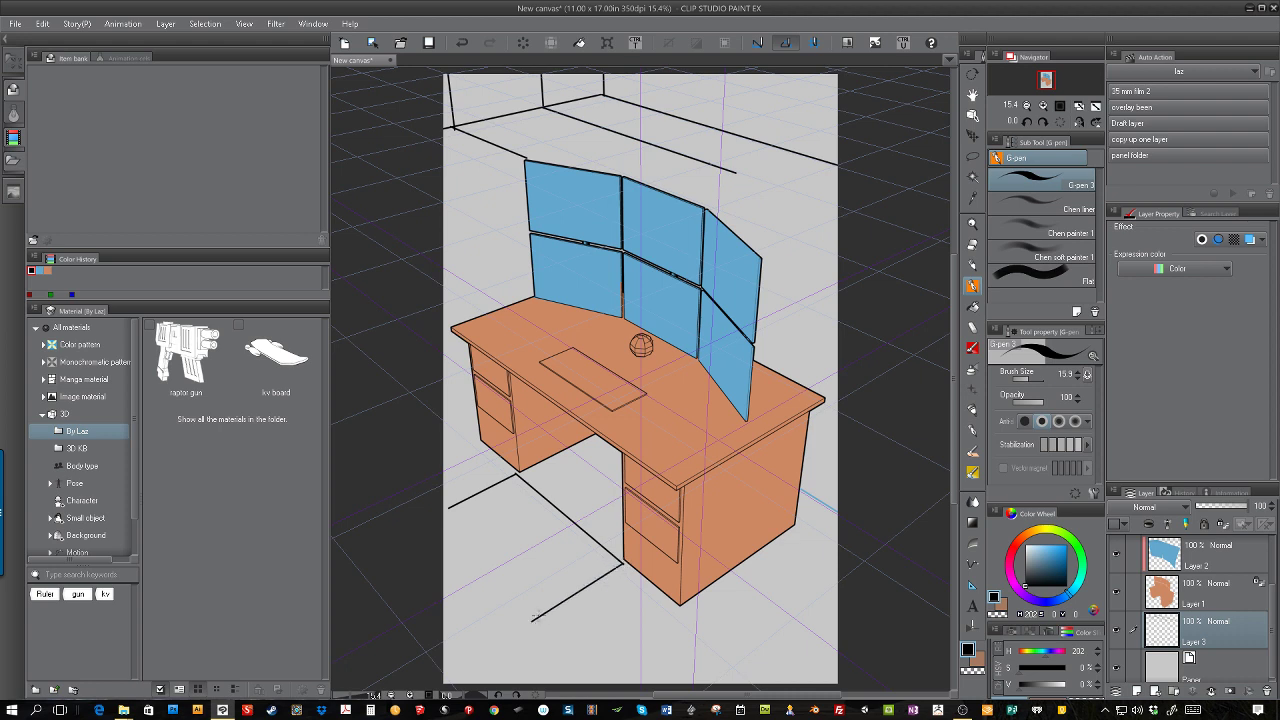
left_click_drag(533, 619, 446, 536)
scroll(1225, 579, "up", 2)
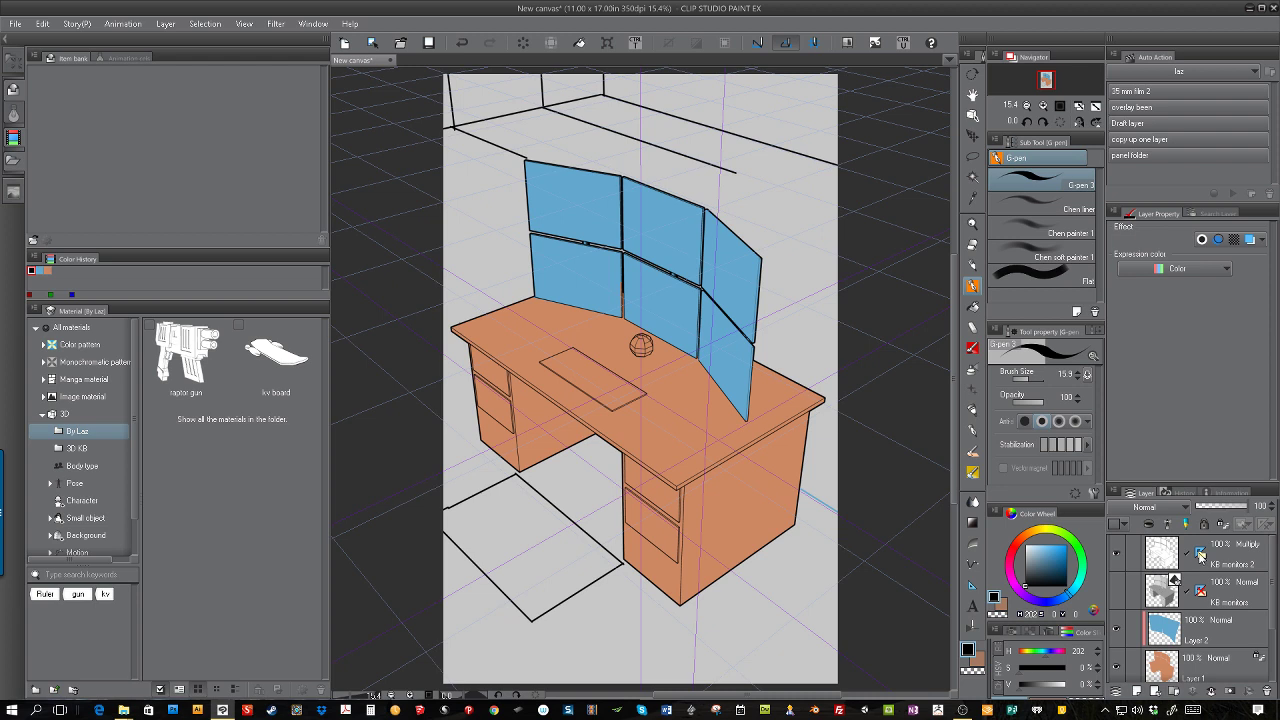
left_click(1200, 555)
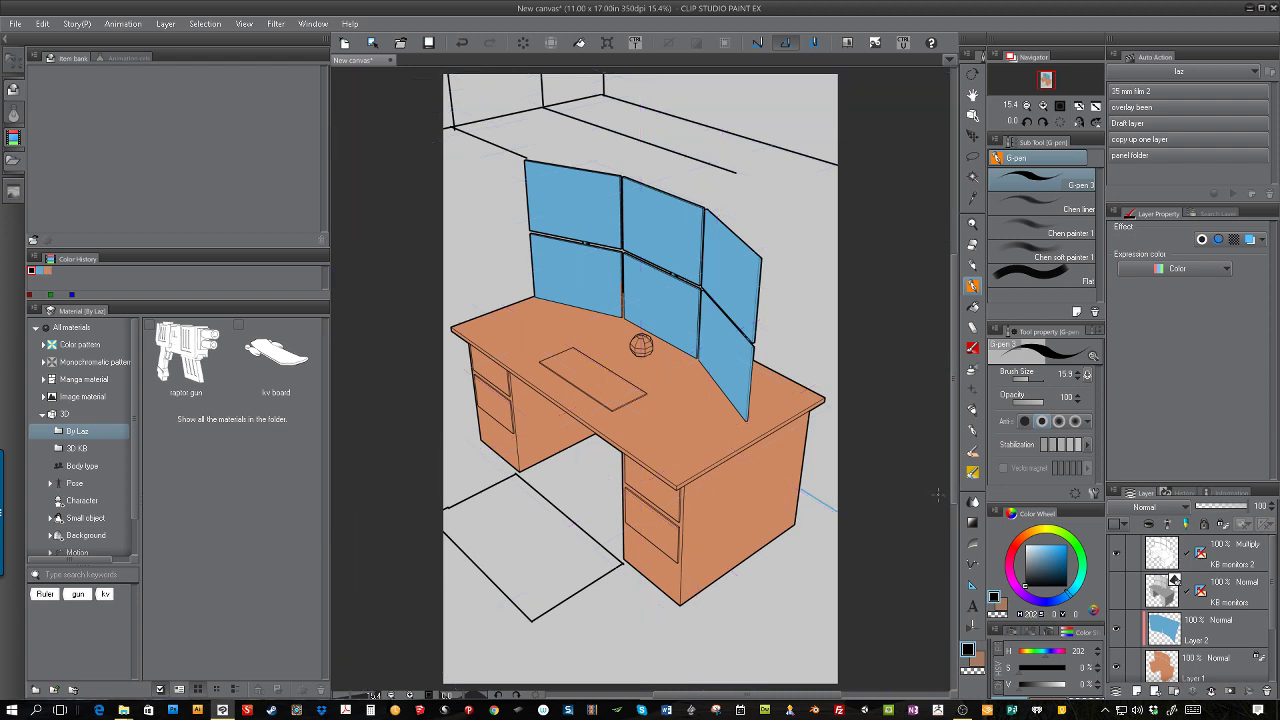